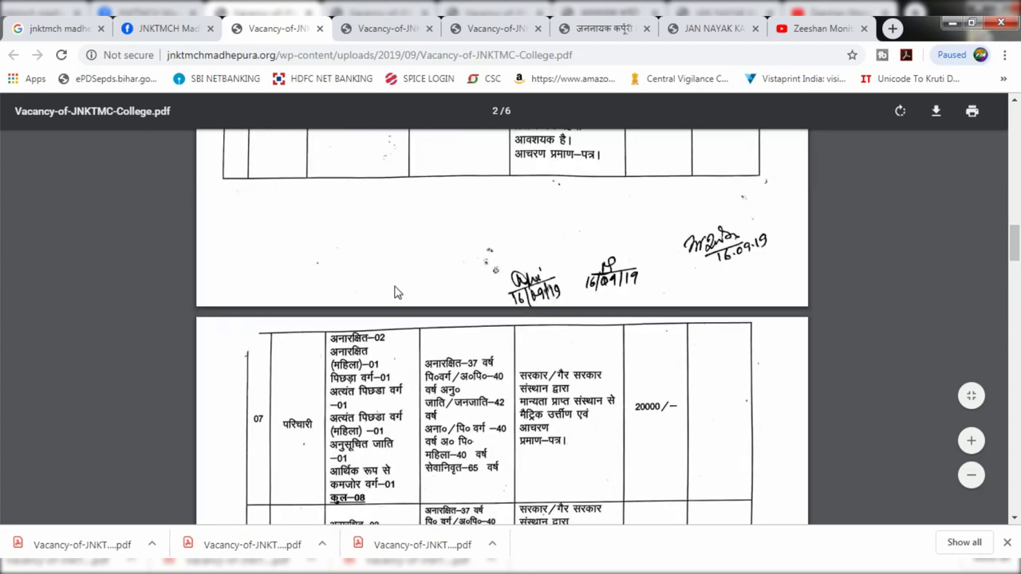
Step: Review the opening notice and first posts in the Vacancy-of-JNKTMC-College.pdf document
scroll(394, 292, "up", 8)
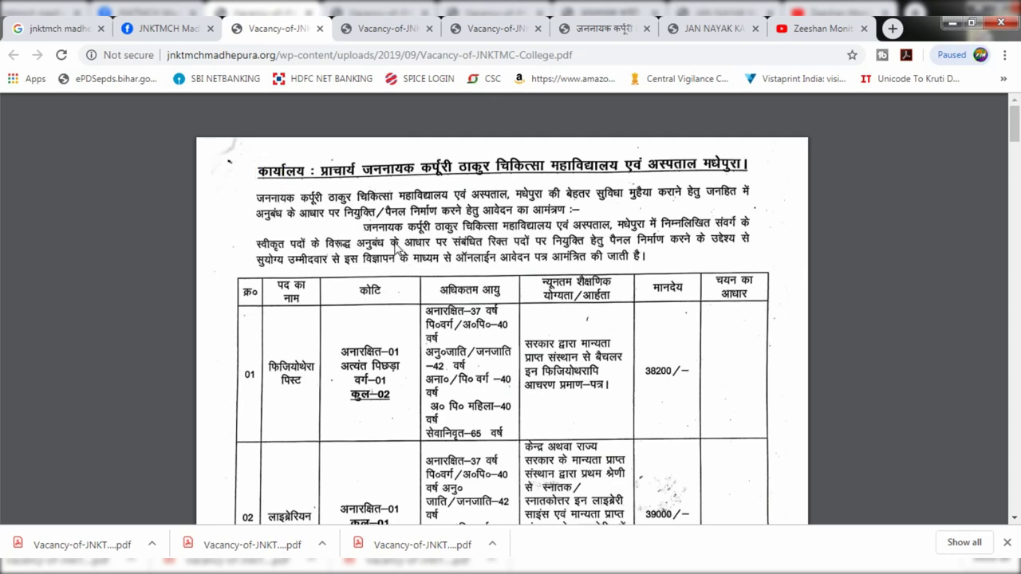
scroll(399, 250, "down", 1)
scroll(396, 249, "down", 3)
scroll(399, 239, "up", 4)
scroll(407, 241, "down", 5)
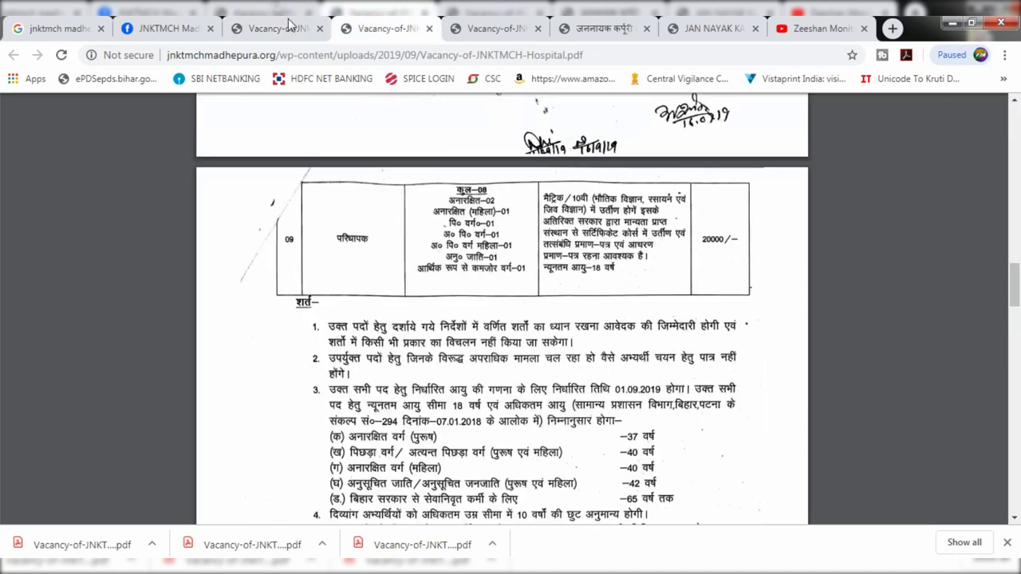
scroll(407, 241, "up", 5)
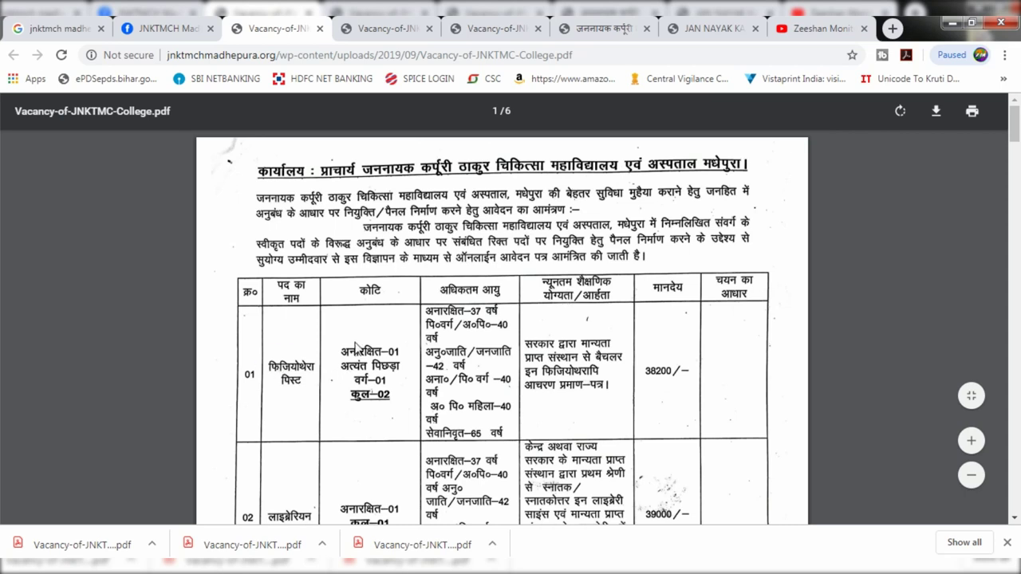
left_click(550, 329)
Step: Review the nursing posts, qualifications and pay at the beginning of the Vacancy-of-JNKTMCH-Hospital.pdf document
left_click(363, 22)
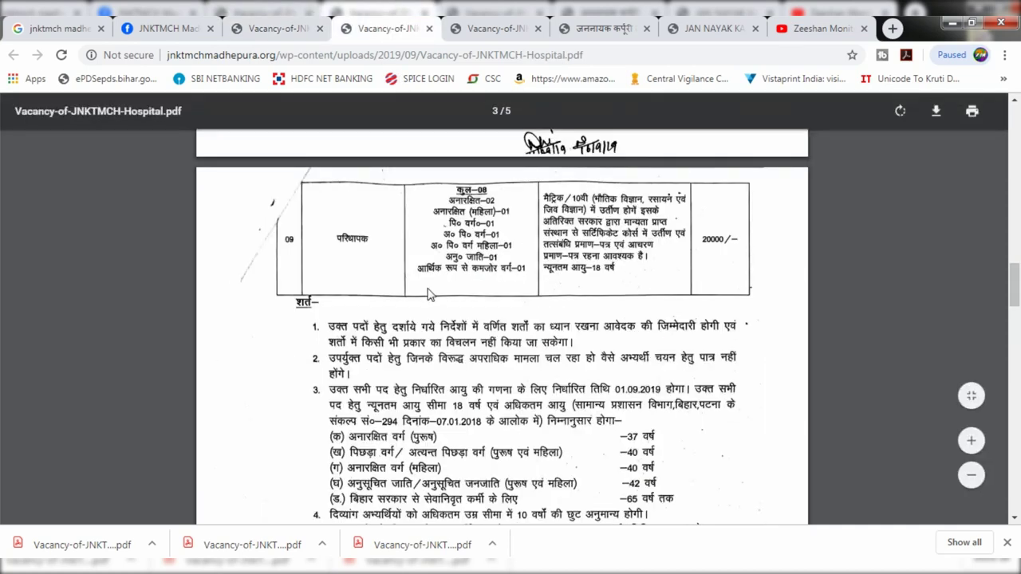
scroll(427, 294, "up", 5)
scroll(427, 294, "up", 15)
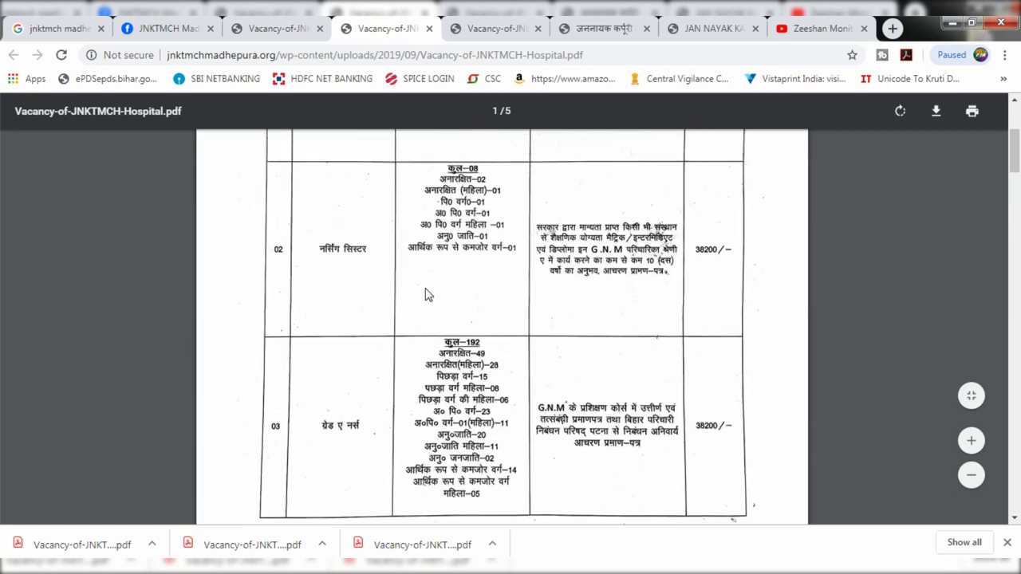
scroll(427, 294, "up", 2)
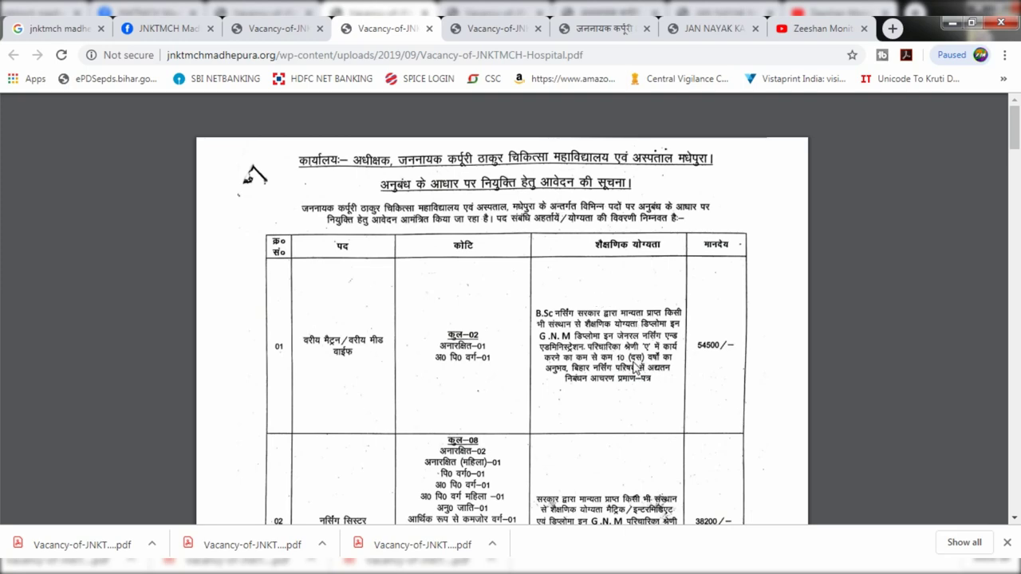
scroll(631, 376, "down", 2)
Step: Return to the online application form and set the post applied for to प्रयोगशाला प्रावैधिक
left_click(495, 28)
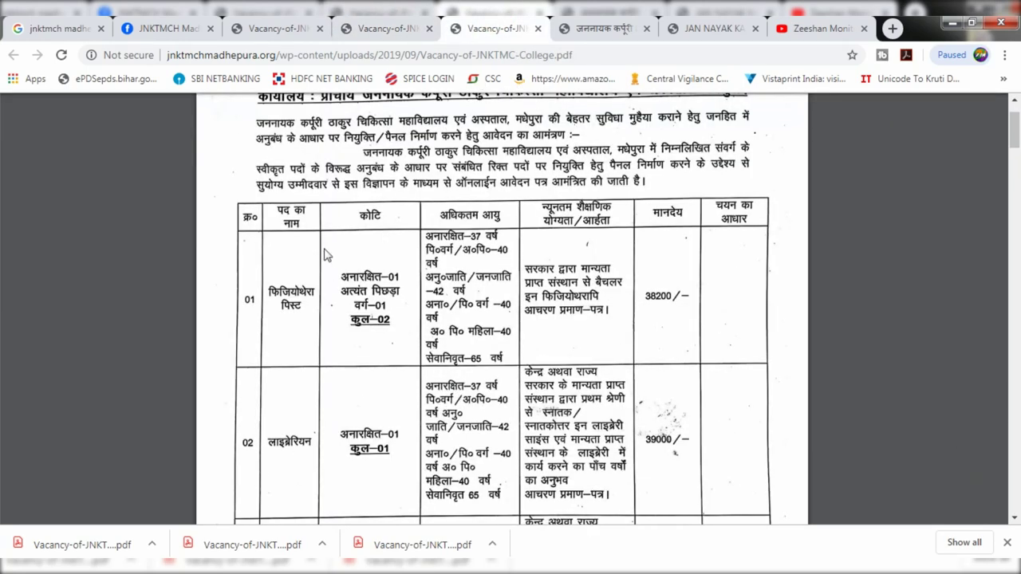
left_click(597, 24)
left_click(679, 30)
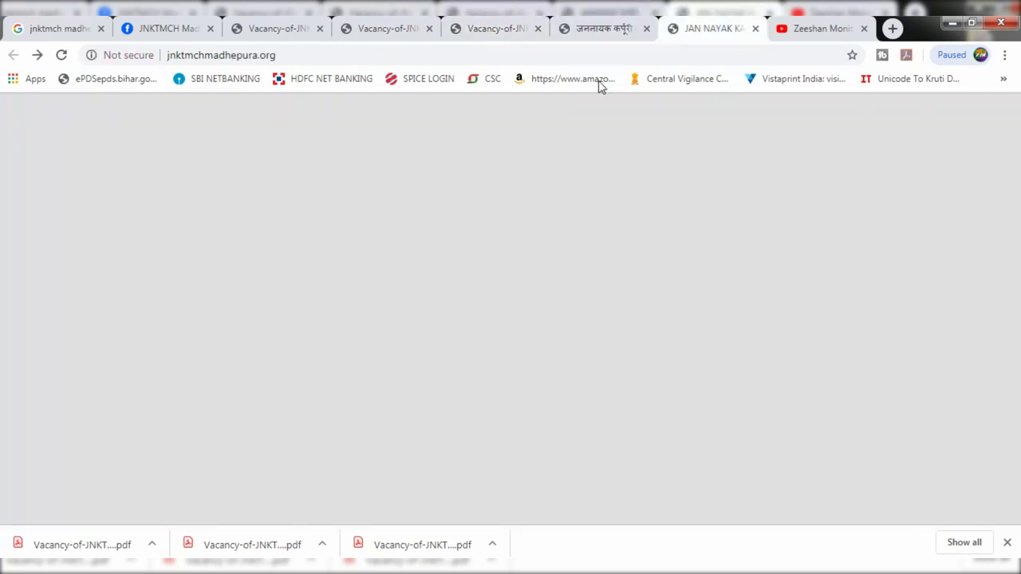
left_click(627, 27)
left_click(335, 331)
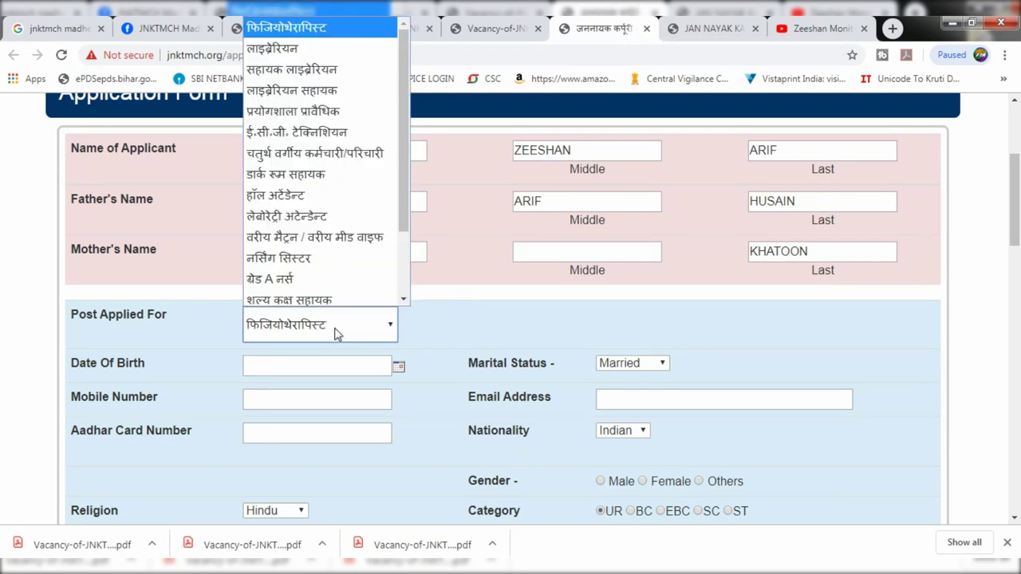
scroll(343, 279, "down", 1)
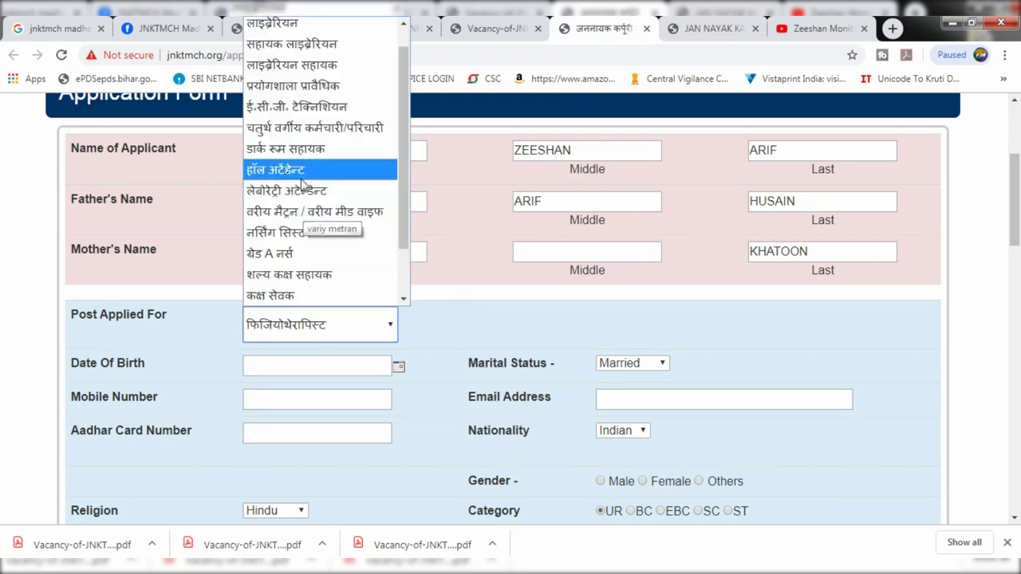
left_click(312, 86)
scroll(166, 319, "down", 1)
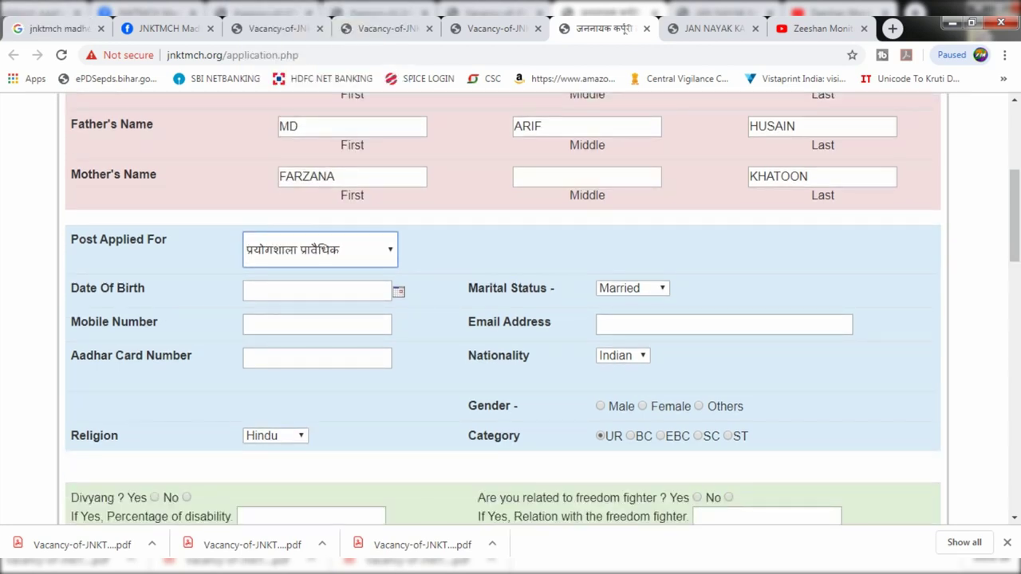
Step: Fill in the applicant's date of birth using the form's calendar
left_click(398, 292)
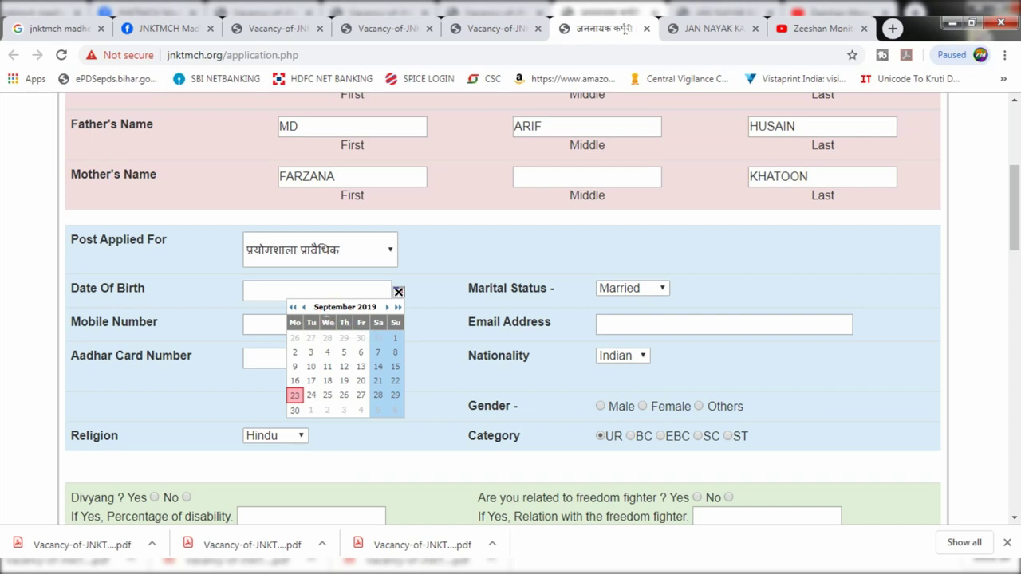
left_click(305, 308)
left_click(304, 308)
left_click(304, 308)
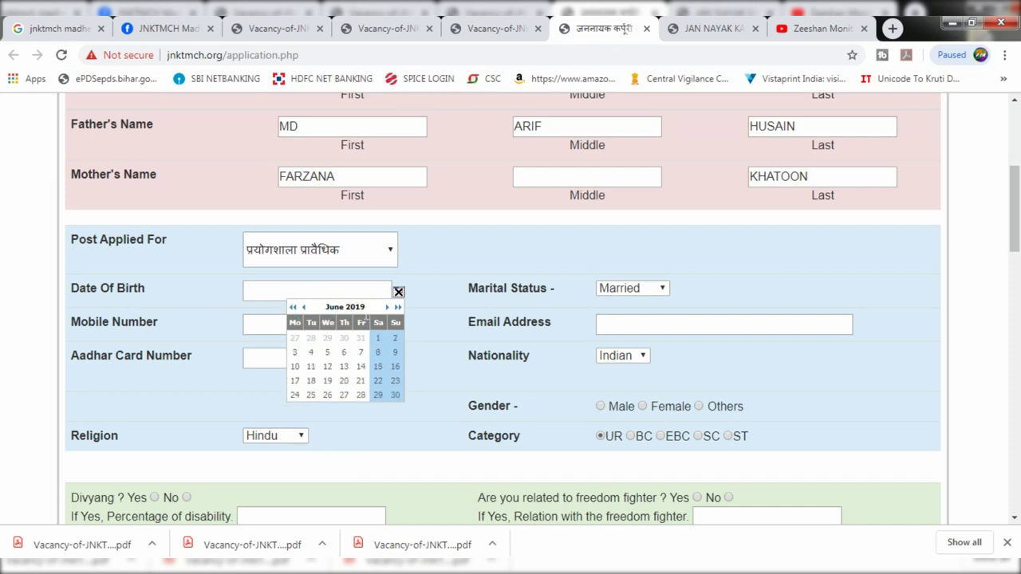
left_click(295, 308)
left_click(295, 308)
left_click(294, 308)
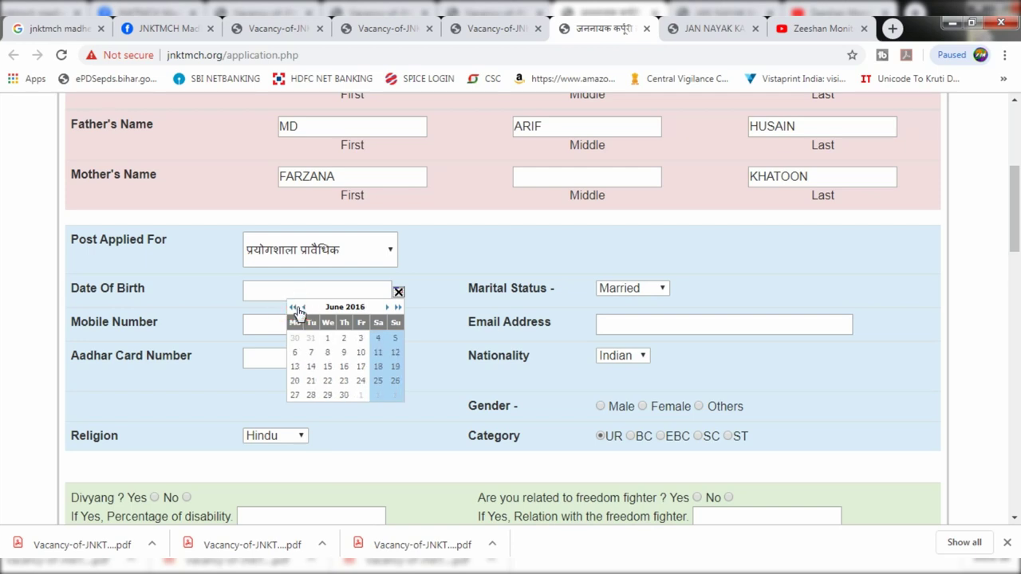
double_click(295, 308)
left_click(295, 308)
double_click(295, 308)
double_click(295, 308)
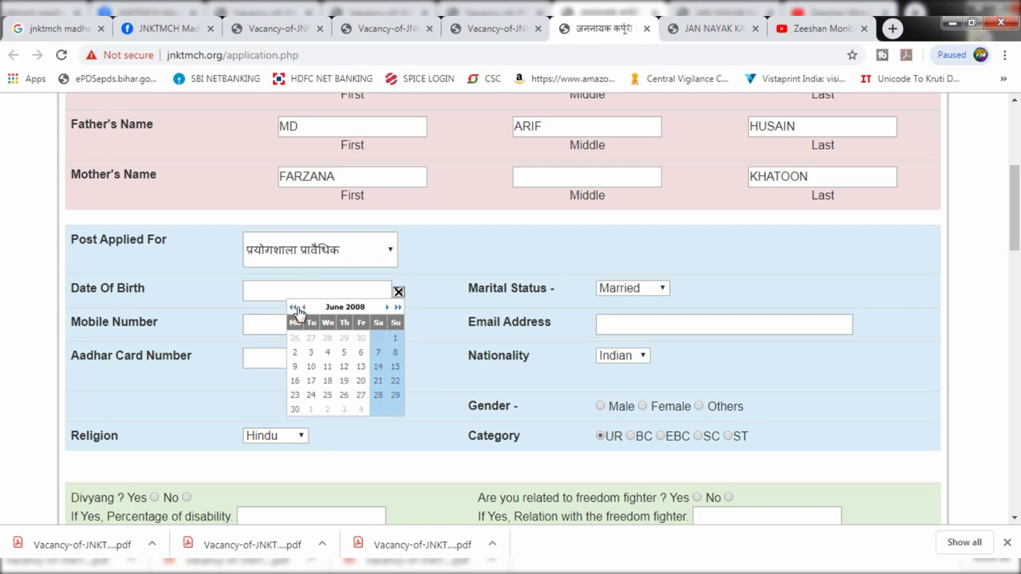
double_click(294, 308)
double_click(294, 308)
left_click(295, 308)
double_click(294, 308)
left_click(294, 308)
left_click(294, 308)
left_click(295, 308)
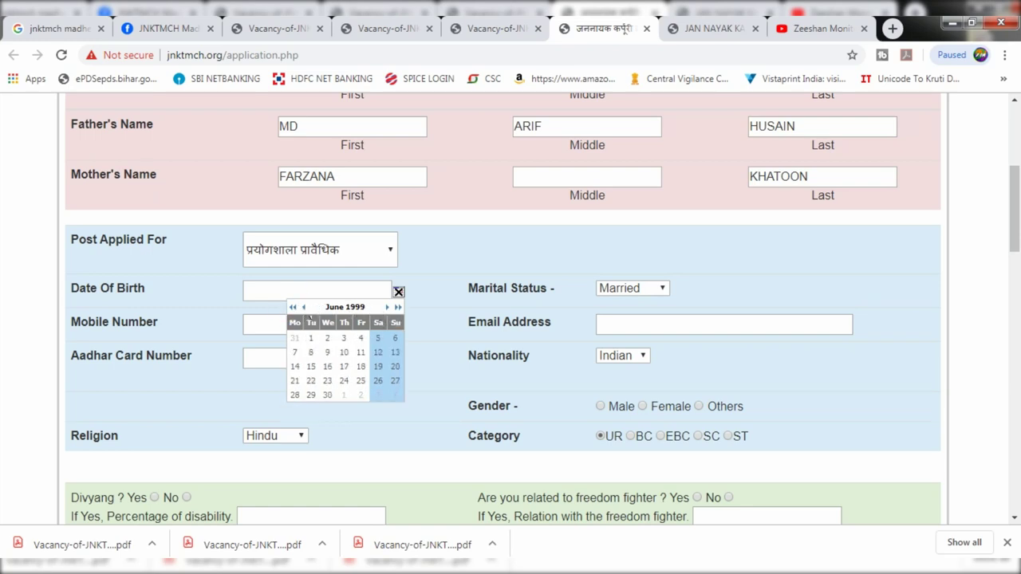
left_click(304, 307)
double_click(304, 307)
left_click(304, 307)
left_click(304, 307)
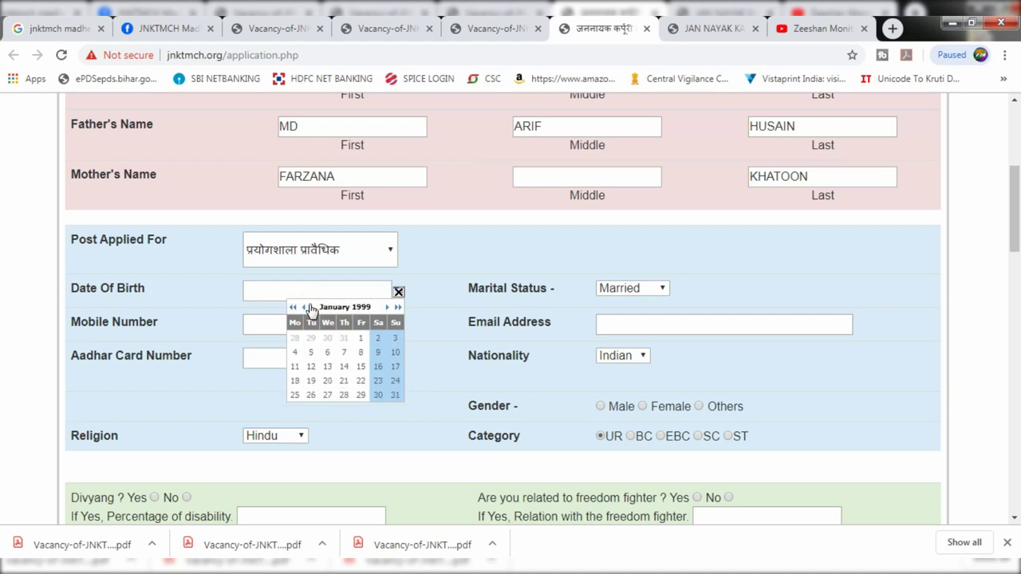
left_click(395, 352)
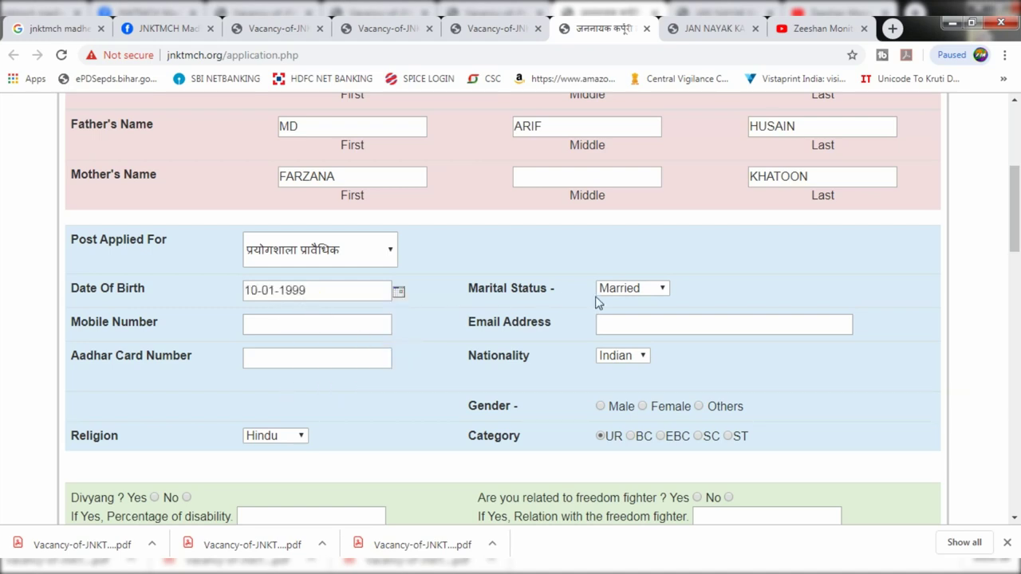
Step: Set the applicant's marital status to Unmarried
left_click(628, 292)
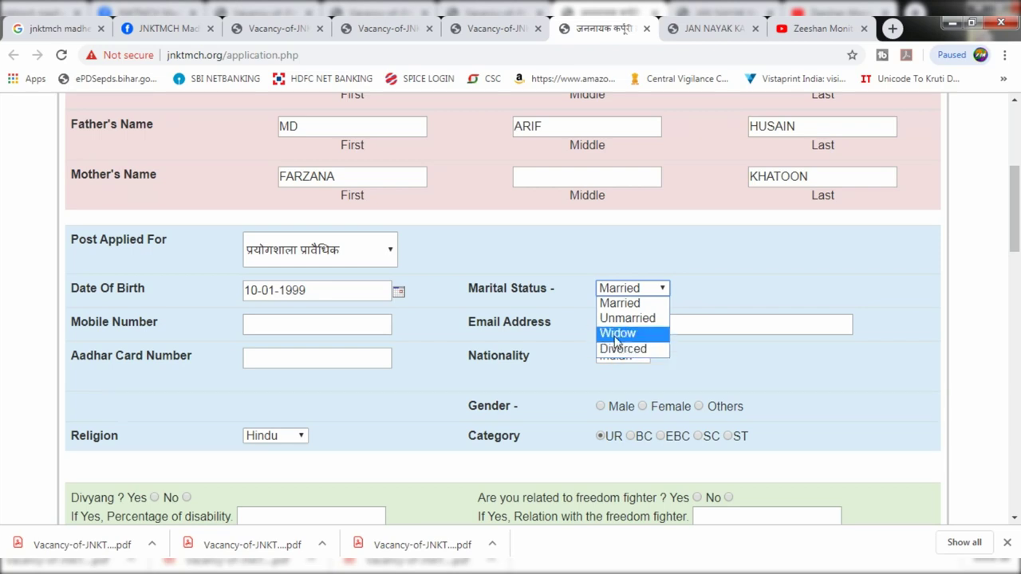
left_click(627, 319)
scroll(511, 310, "down", 1)
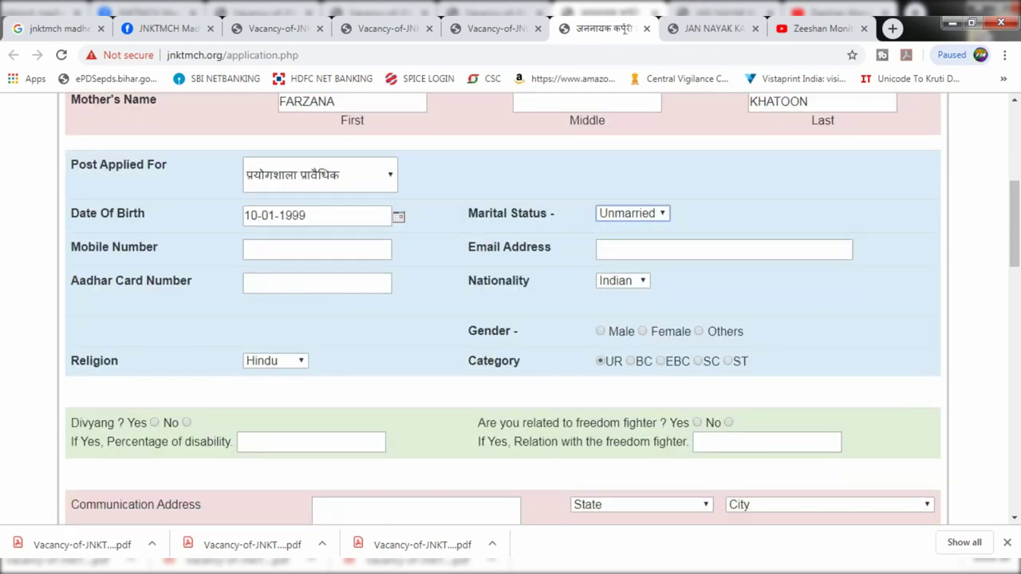
left_click(262, 249)
left_click(607, 250)
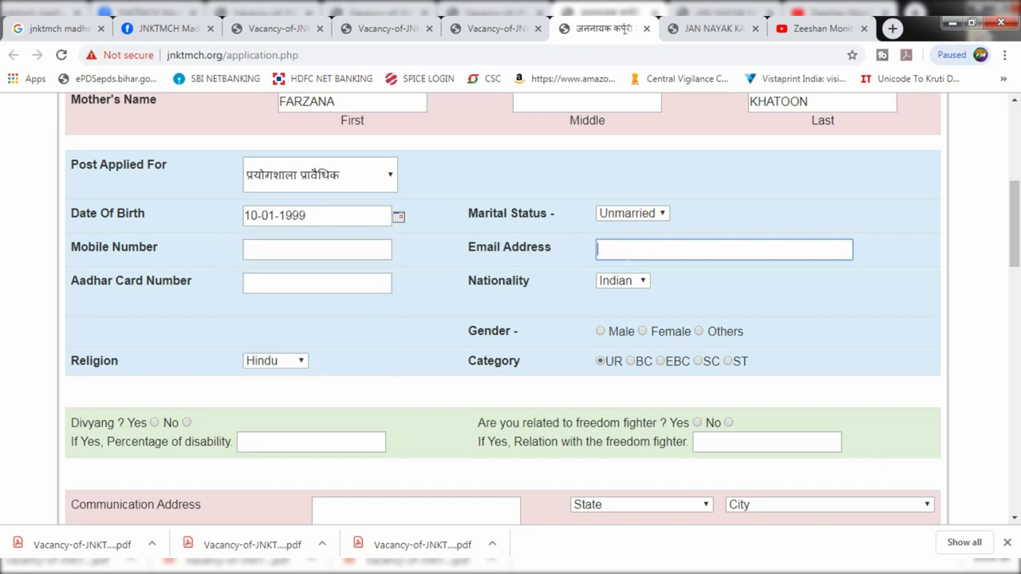
left_click(393, 274)
left_click(287, 283)
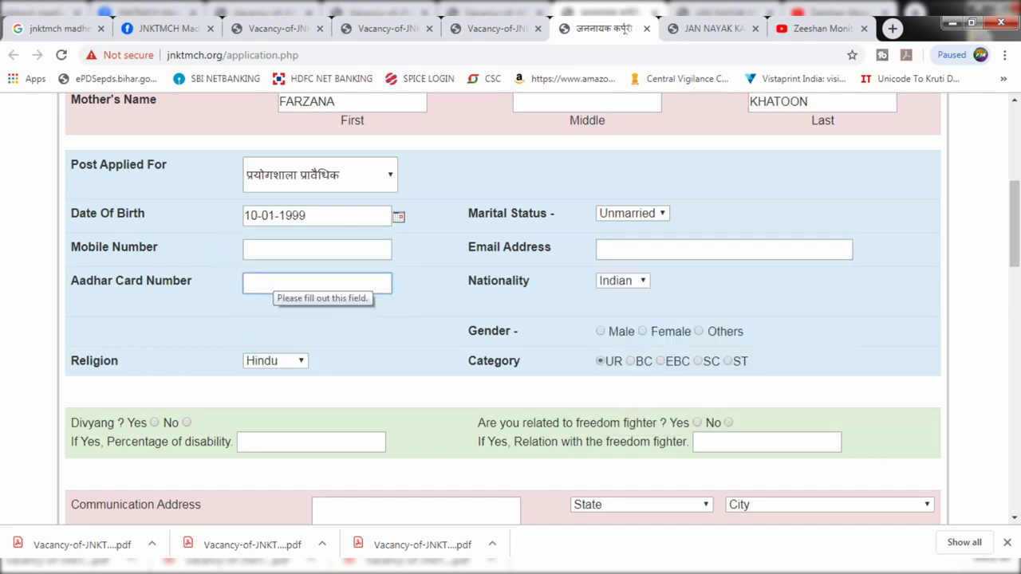
left_click(638, 283)
left_click(545, 297)
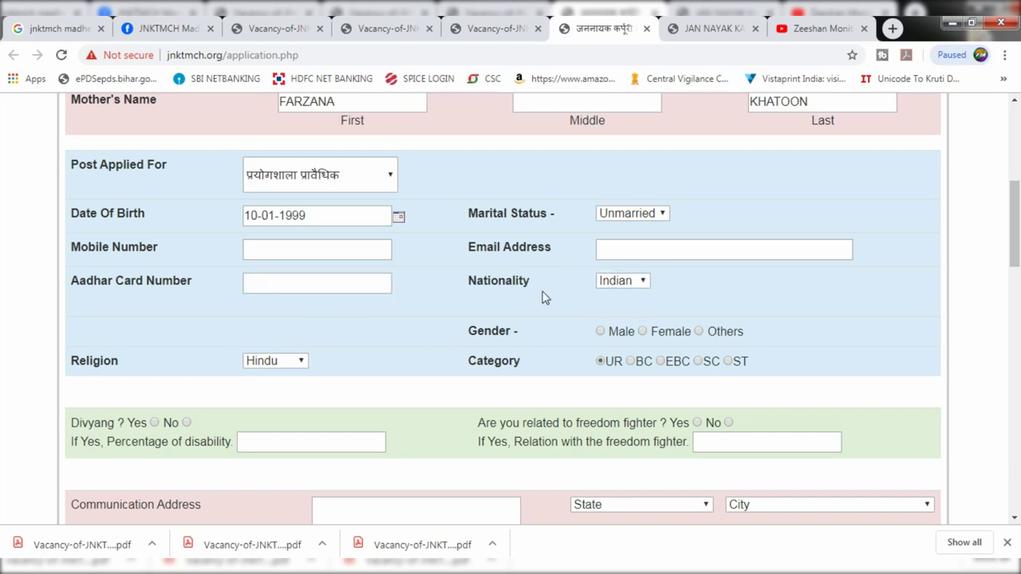
Step: Set the applicant's religion to Muslim and gender to Male
scroll(616, 292, "down", 1)
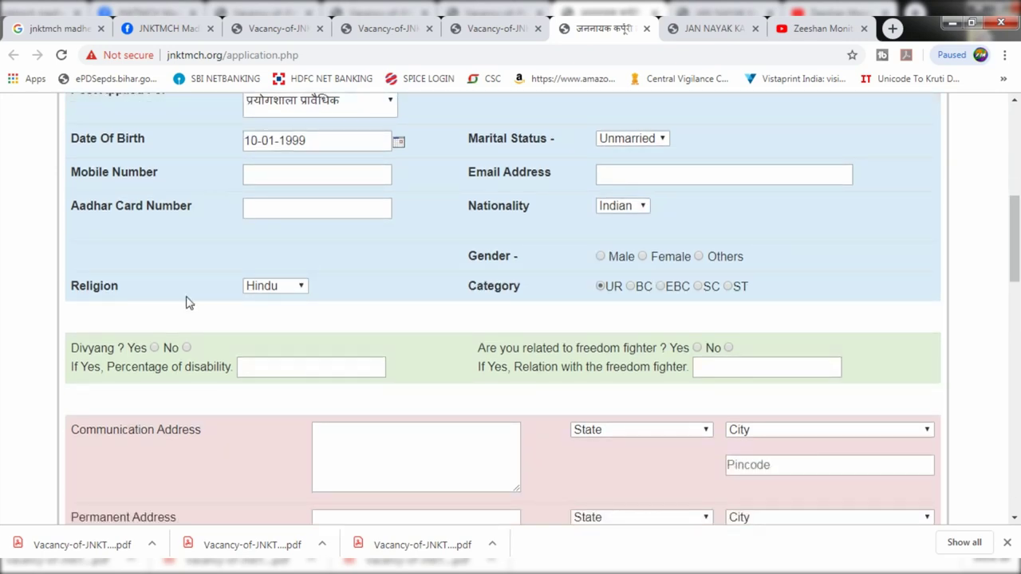
left_click(268, 289)
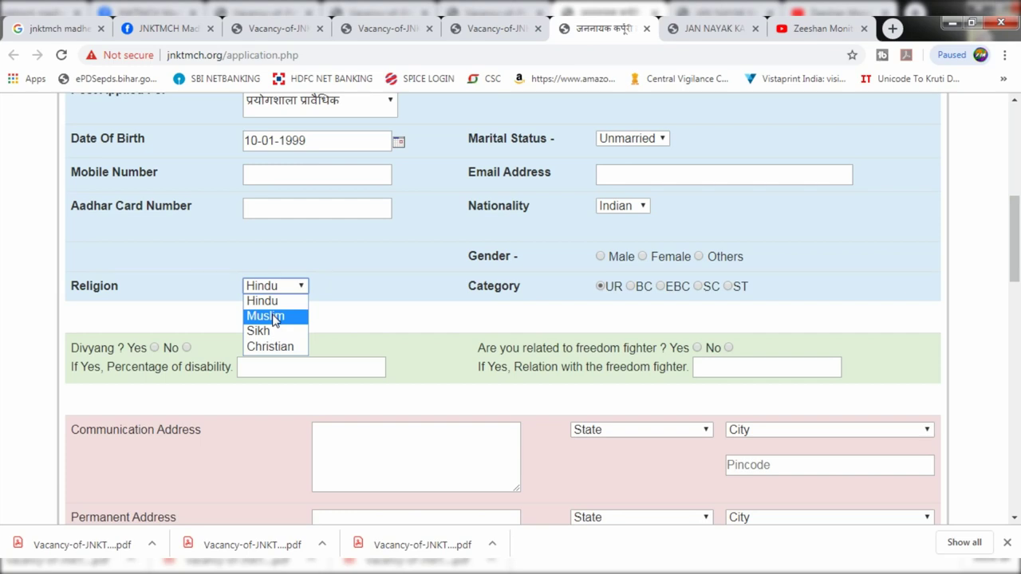
left_click(274, 318)
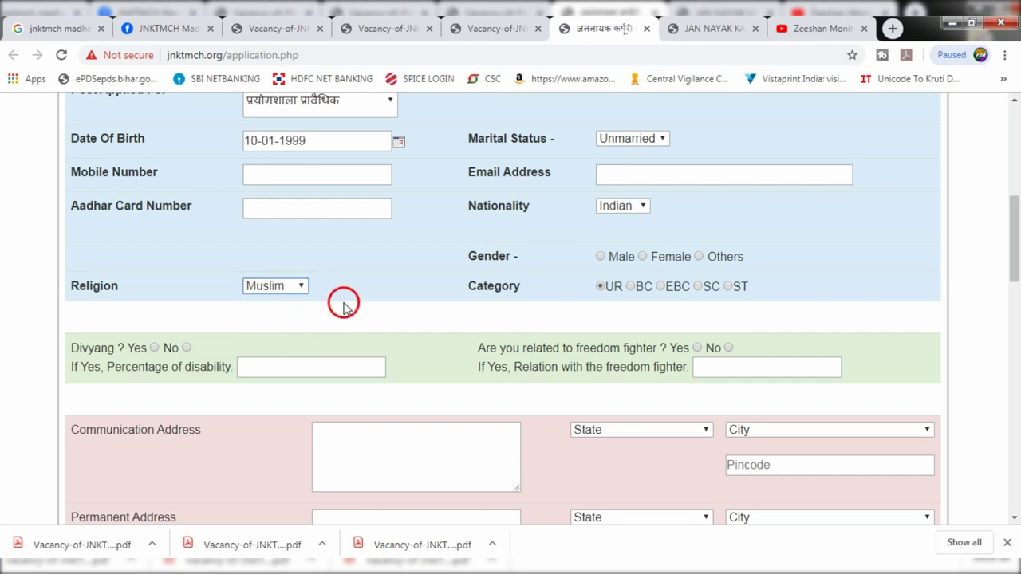
double_click(572, 268)
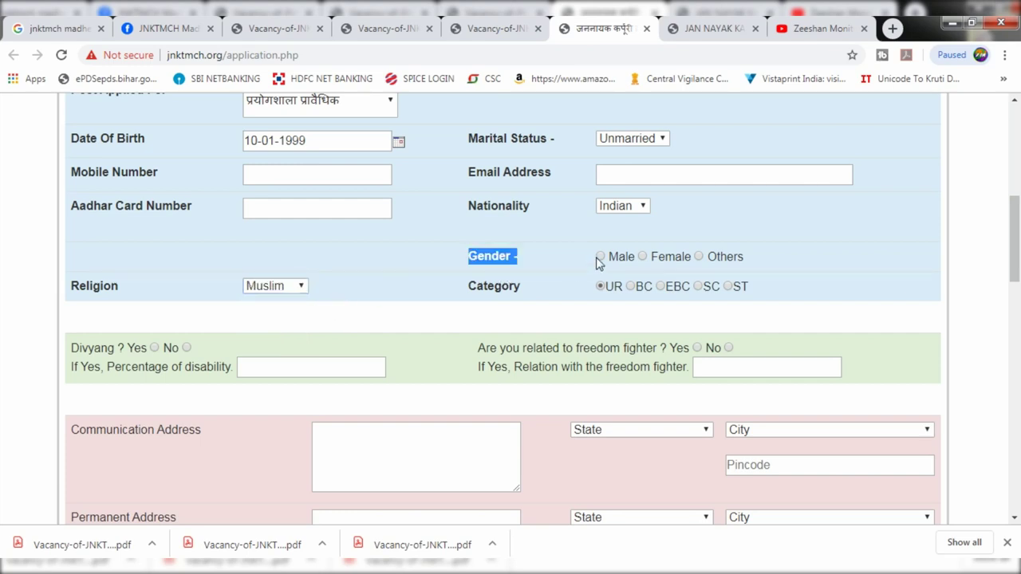
left_click(600, 257)
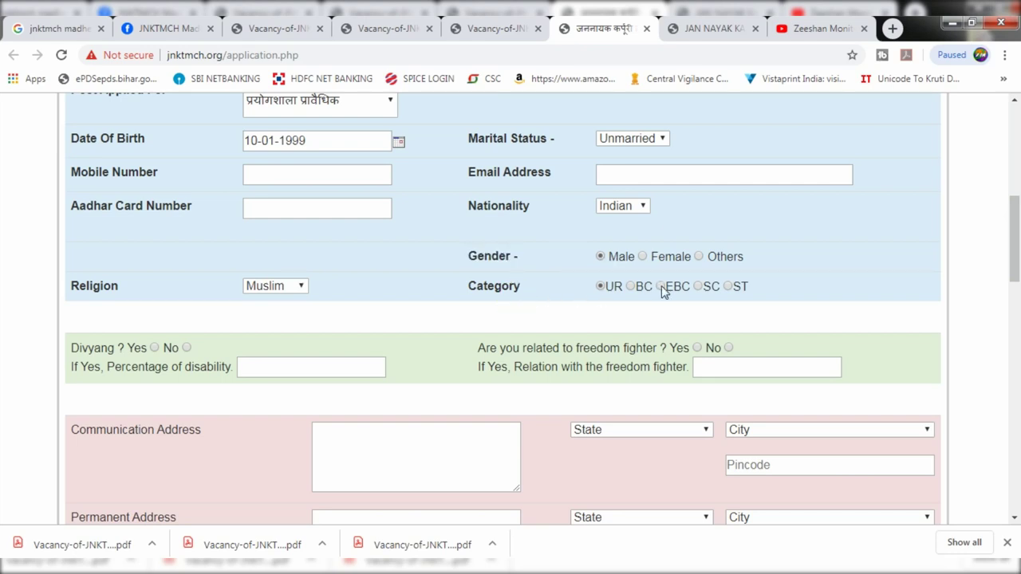
scroll(760, 294, "down", 1)
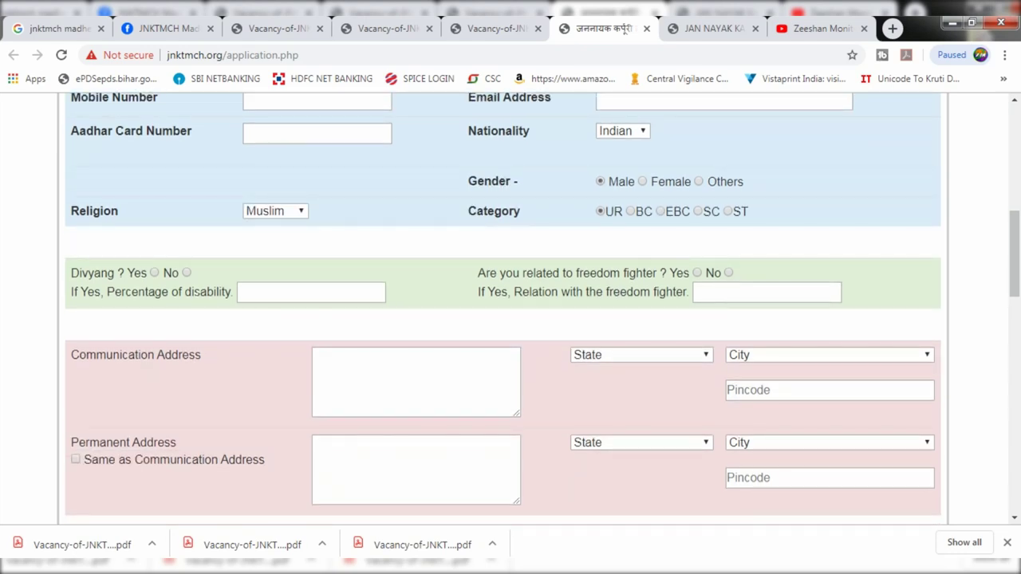
left_click_drag(70, 268, 143, 292)
left_click(155, 275)
left_click(284, 294)
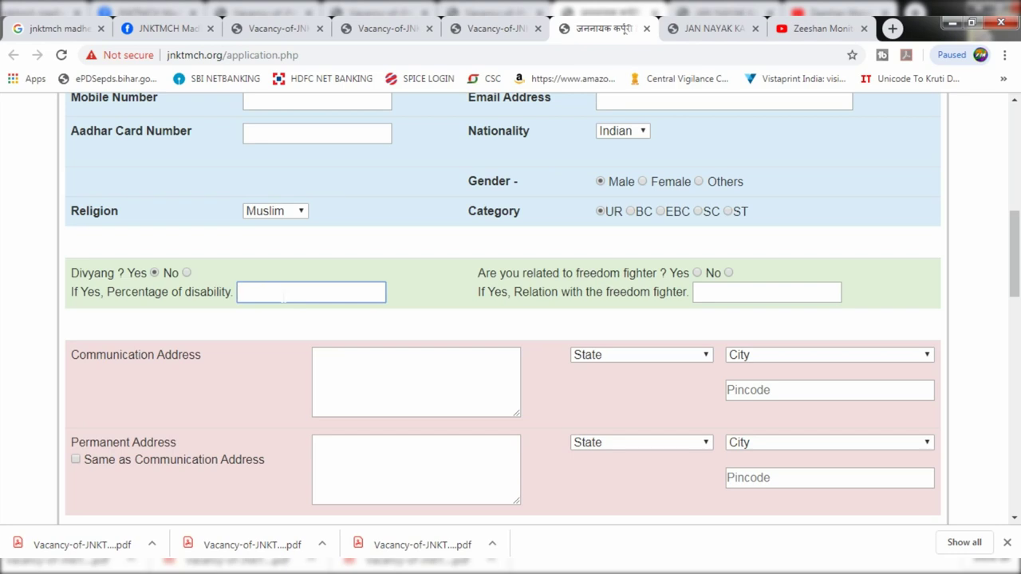
Step: Answer No to both the Divyang question and the freedom fighter relation question
left_click(187, 275)
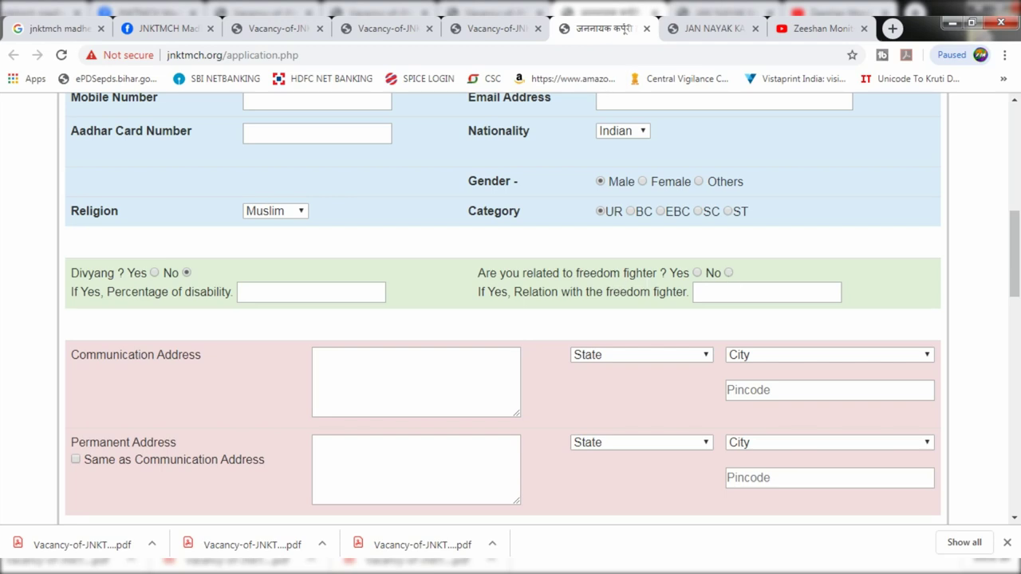
left_click(728, 273)
scroll(729, 285, "down", 1)
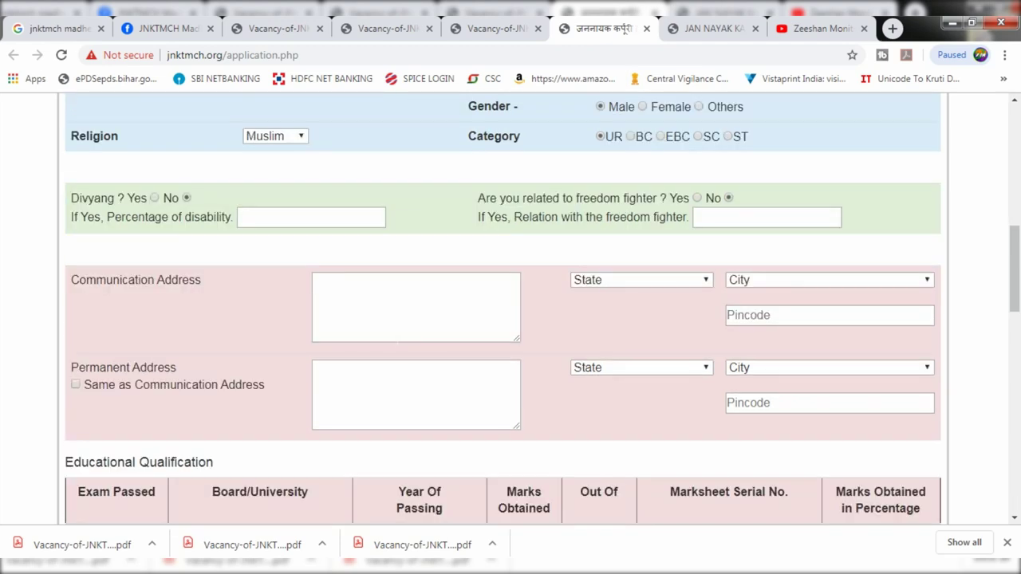
Step: Set the communication address to state Bihar and city Madhepura, and mark the permanent address as the same
left_click(375, 303)
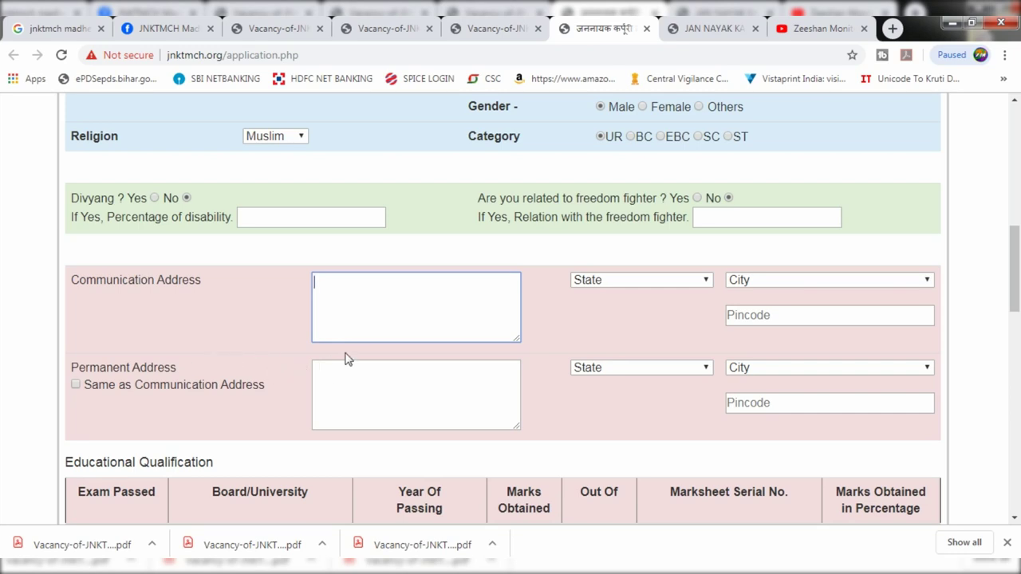
left_click(623, 280)
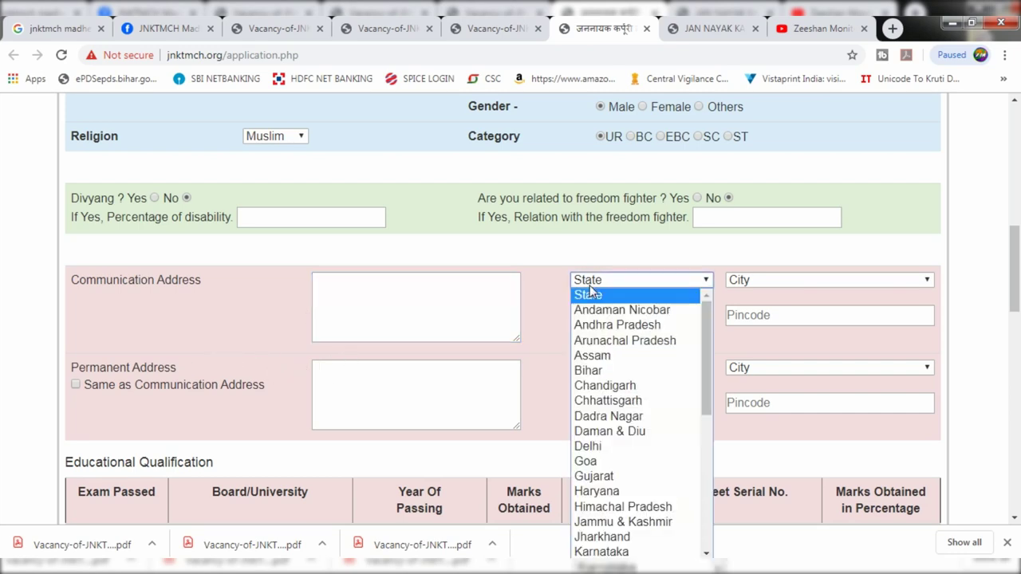
left_click(594, 373)
left_click(742, 280)
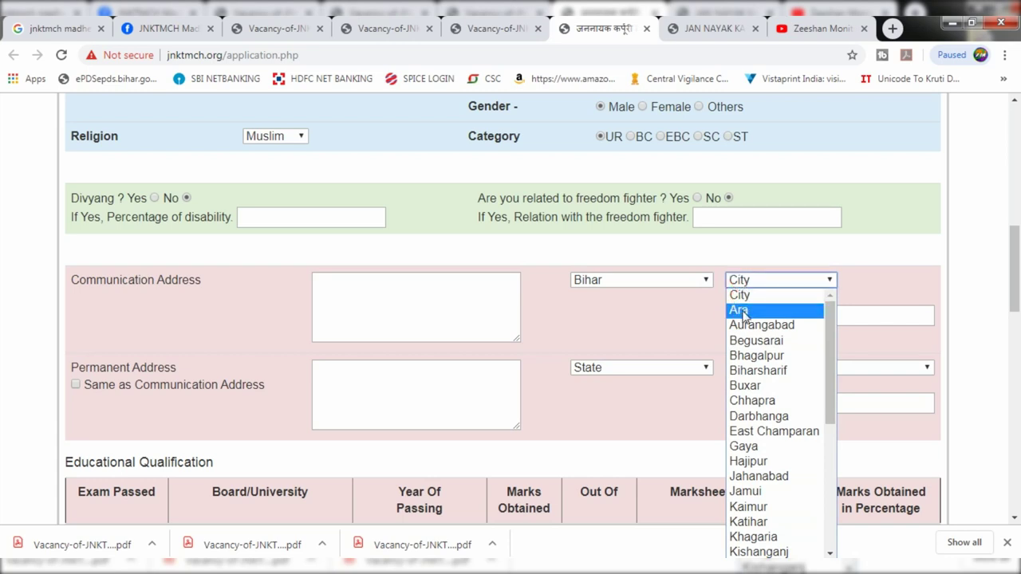
key("m")
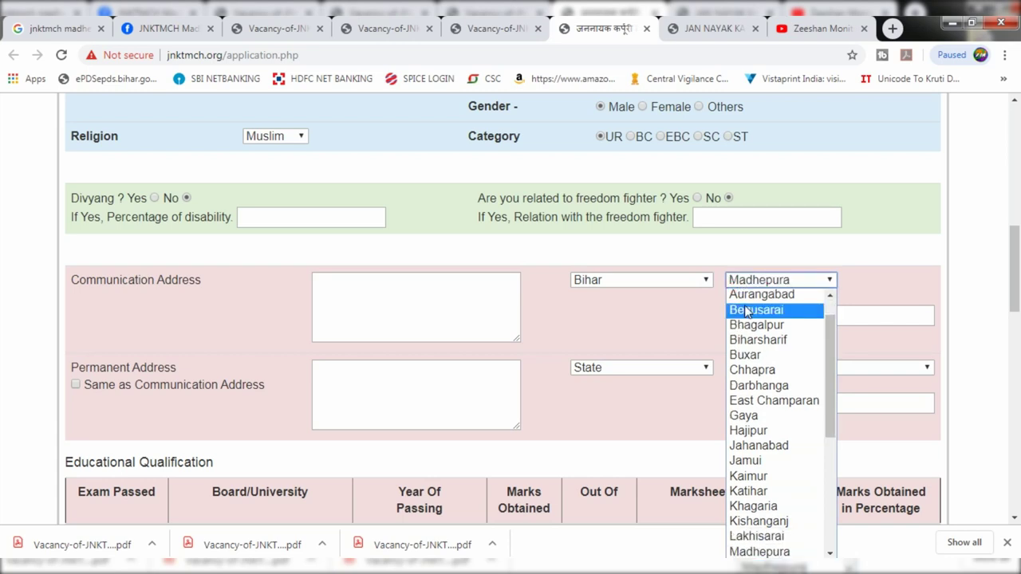
left_click(652, 322)
scroll(747, 332, "down", 1)
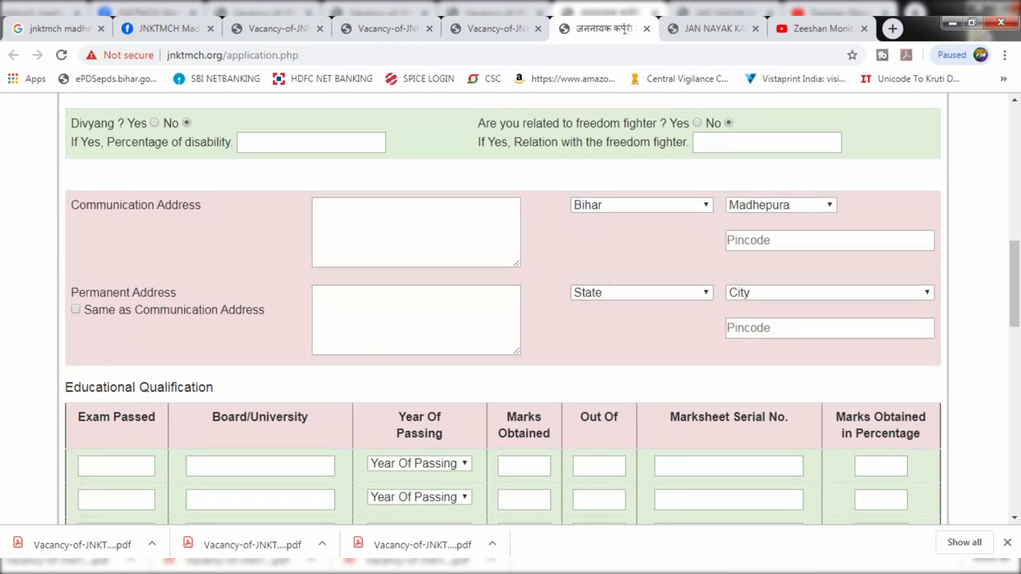
left_click(76, 310)
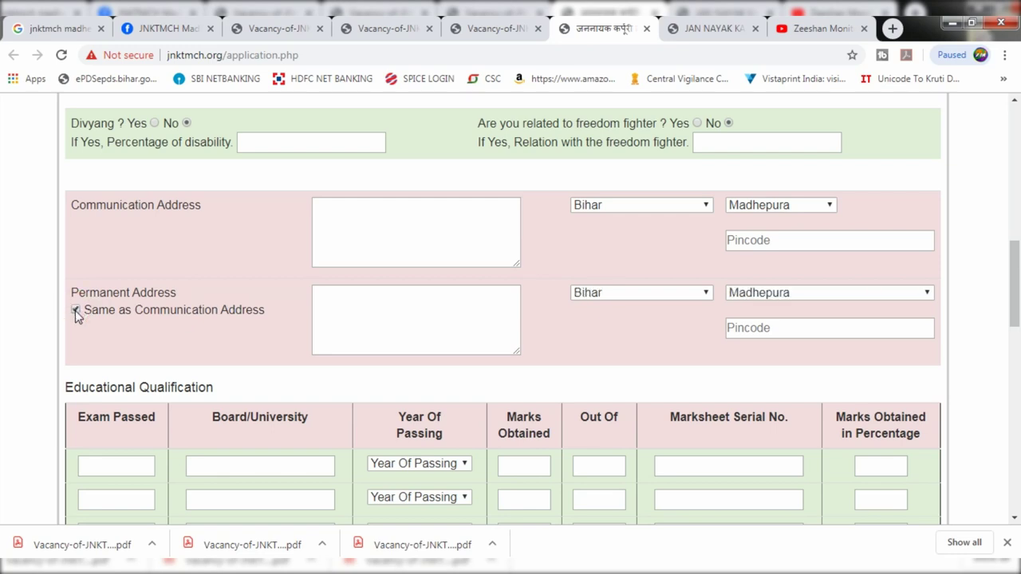
Step: Enter MATRIC as the exam passed and BSEB PATNA as the board in the first educational qualification row
scroll(93, 226, "down", 3)
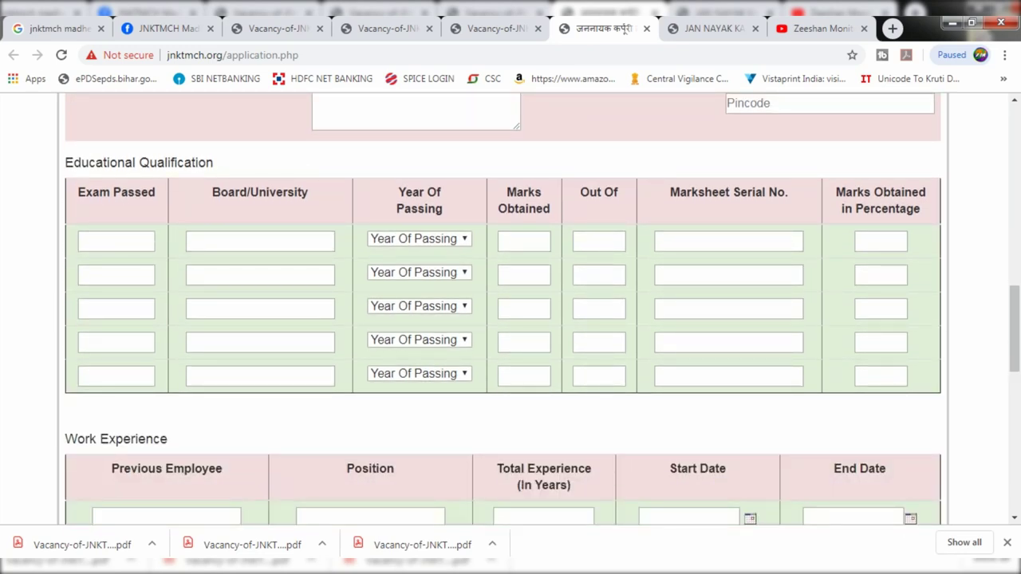
left_click(116, 241)
type("2015")
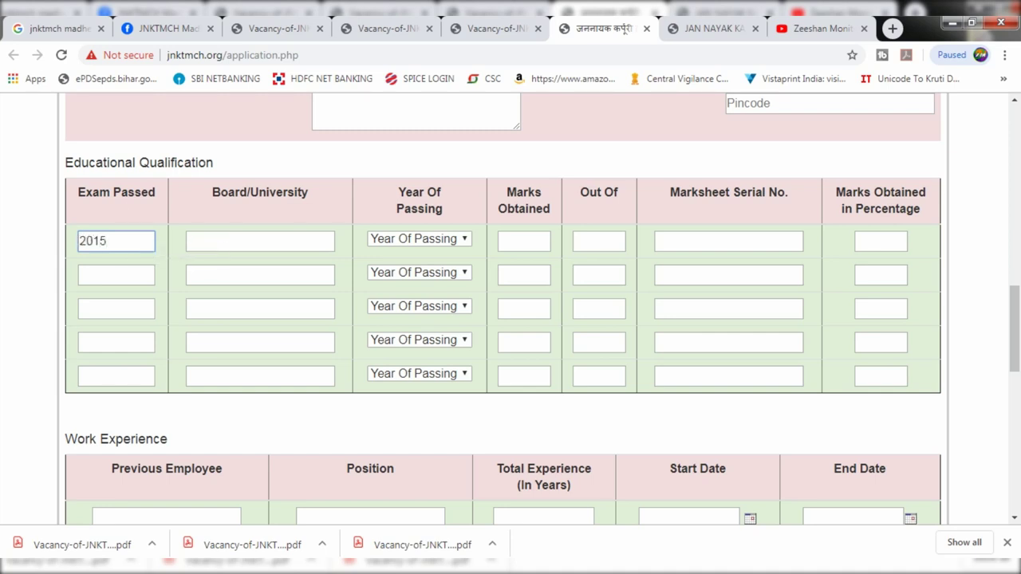
left_click(261, 241)
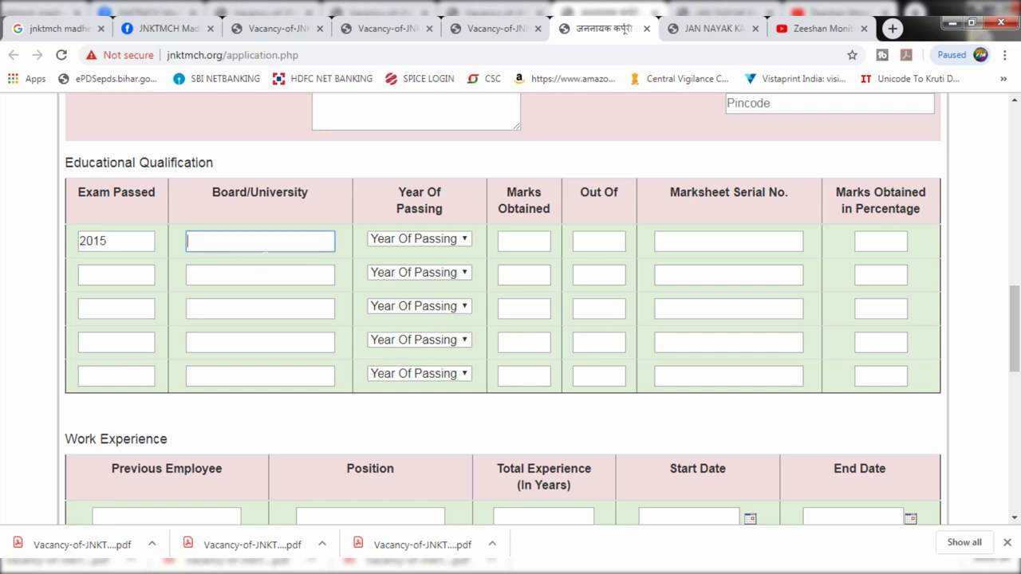
type("BSEB PATNA")
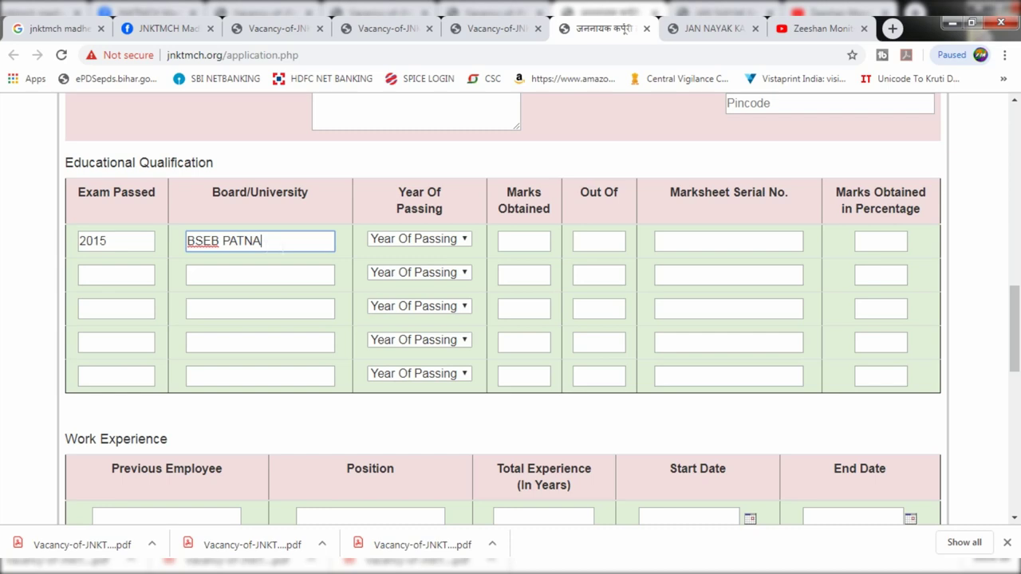
left_click(415, 239)
left_click(116, 241)
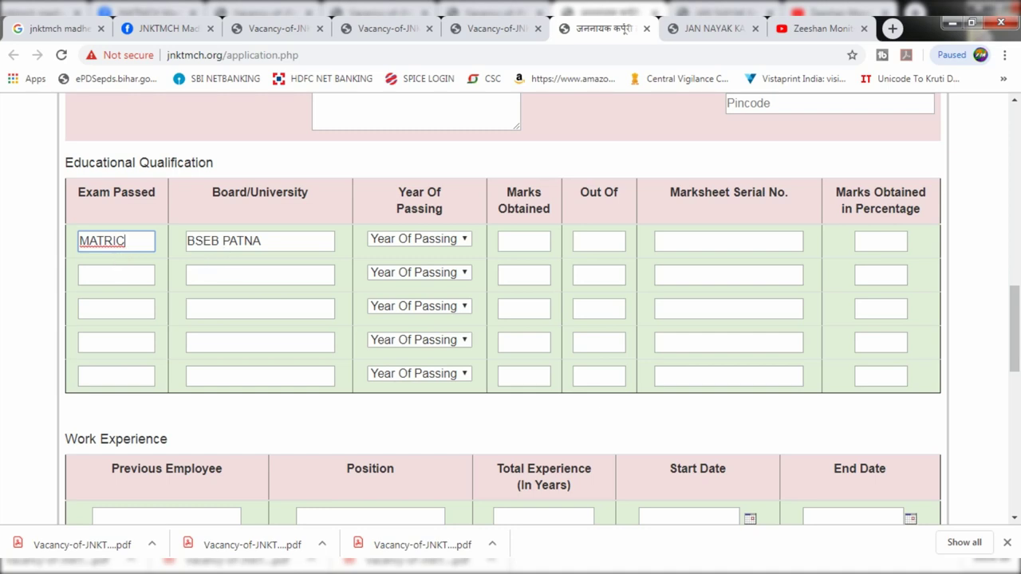
Step: Set the MATRIC row's year of passing to 2015 and enter 393 marks obtained out of 500
left_click(413, 240)
type("2015")
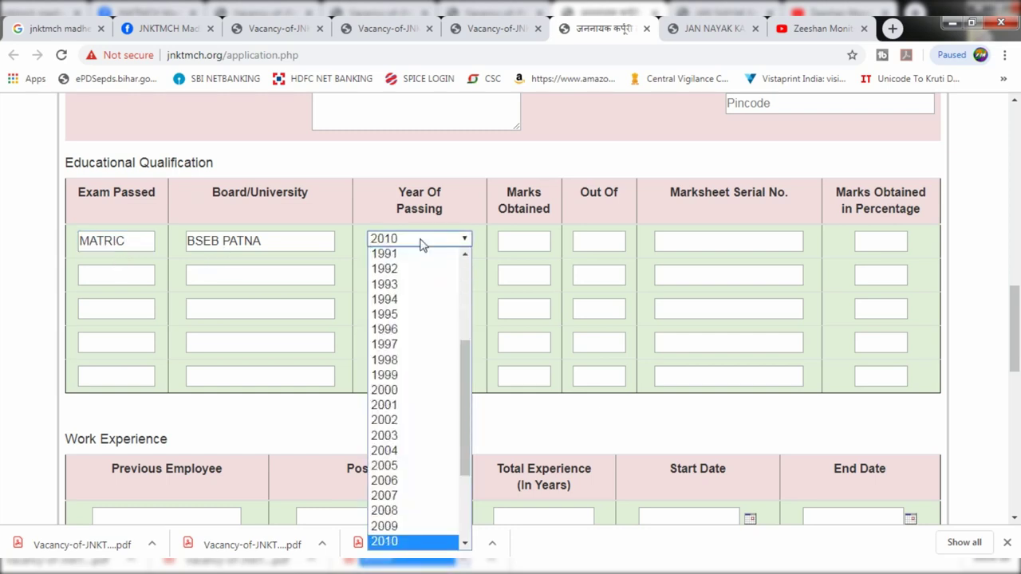
key("Return")
left_click(510, 241)
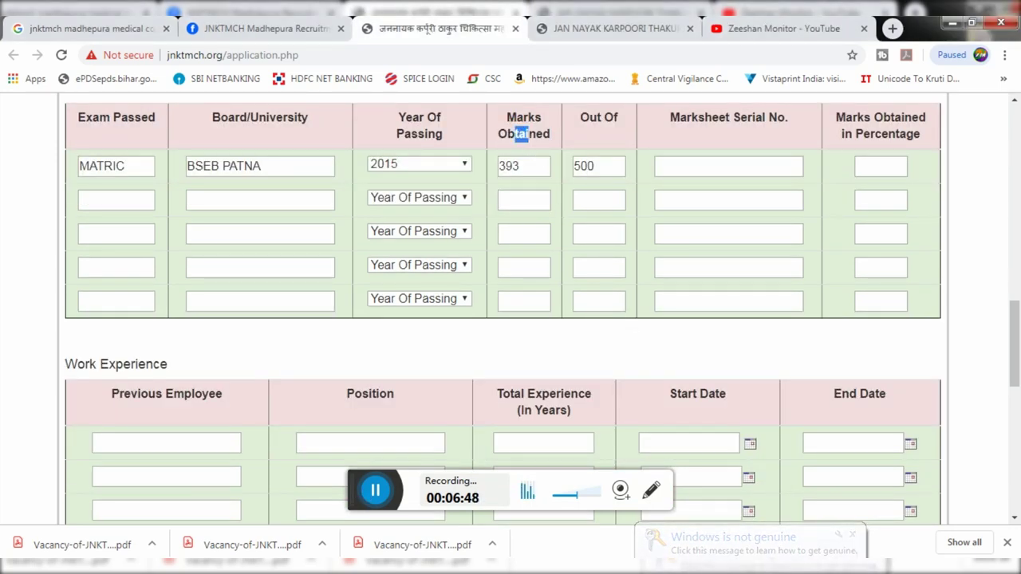
Step: Enter 78.60 as the percentage of marks obtained in the MATRIC row
left_click(498, 167)
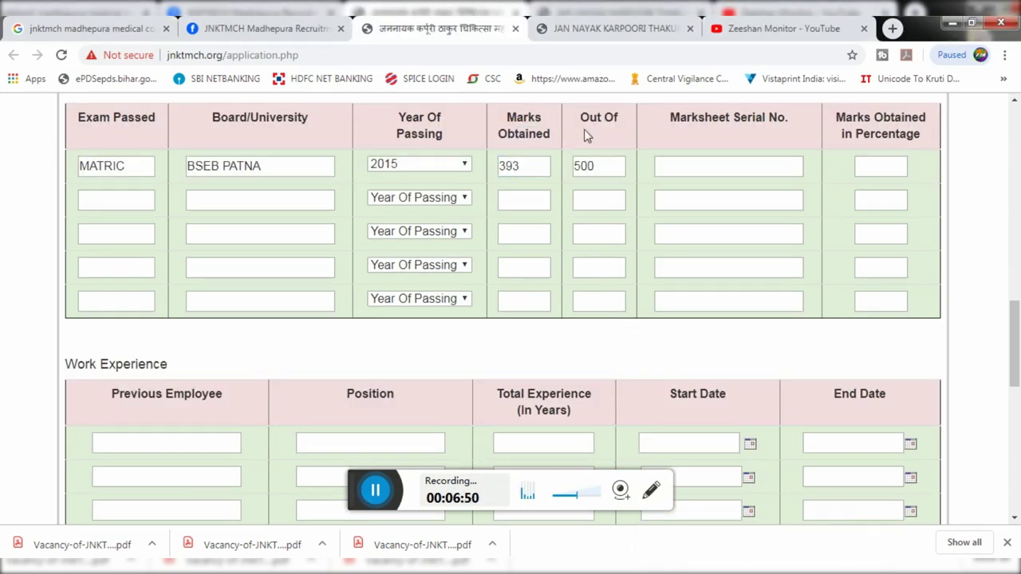
double_click(593, 117)
left_click(597, 166)
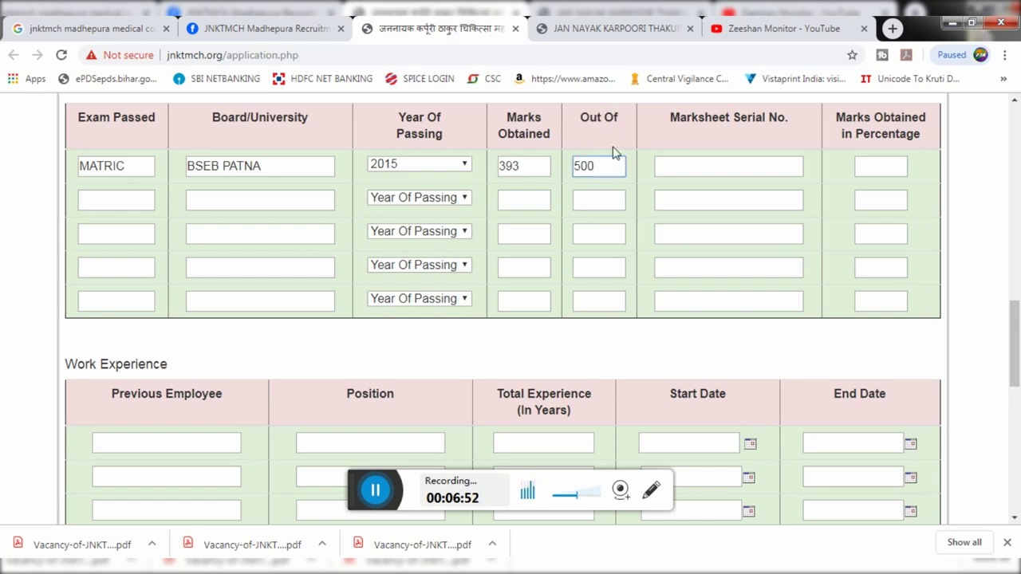
left_click(613, 149)
left_click(706, 169)
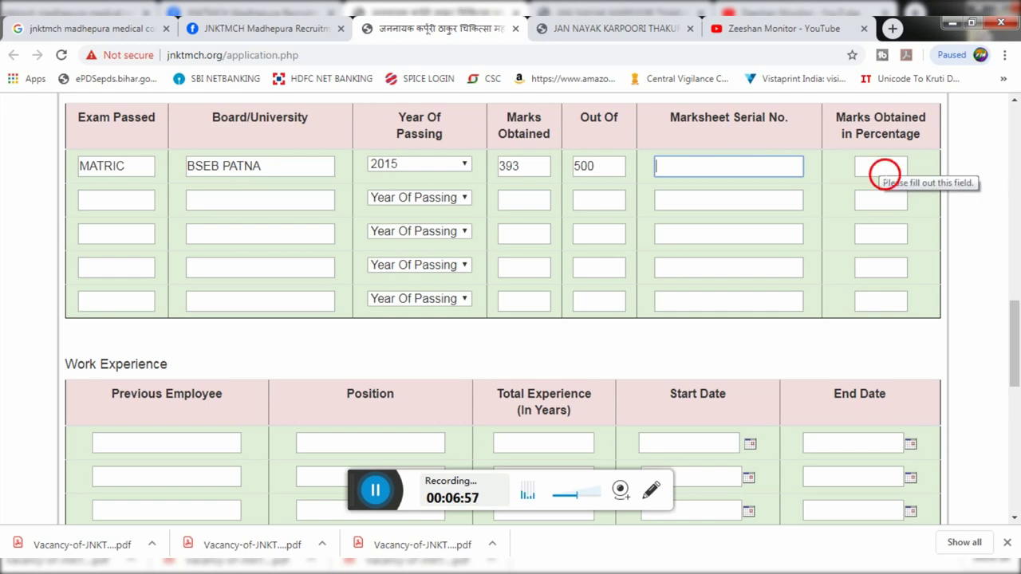
left_click(880, 171)
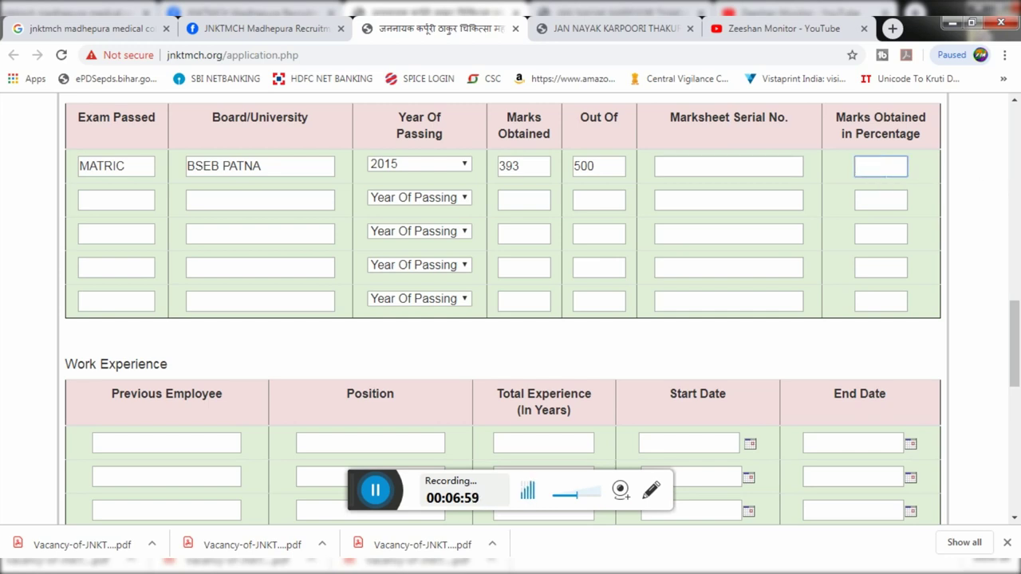
type("8")
type("8")
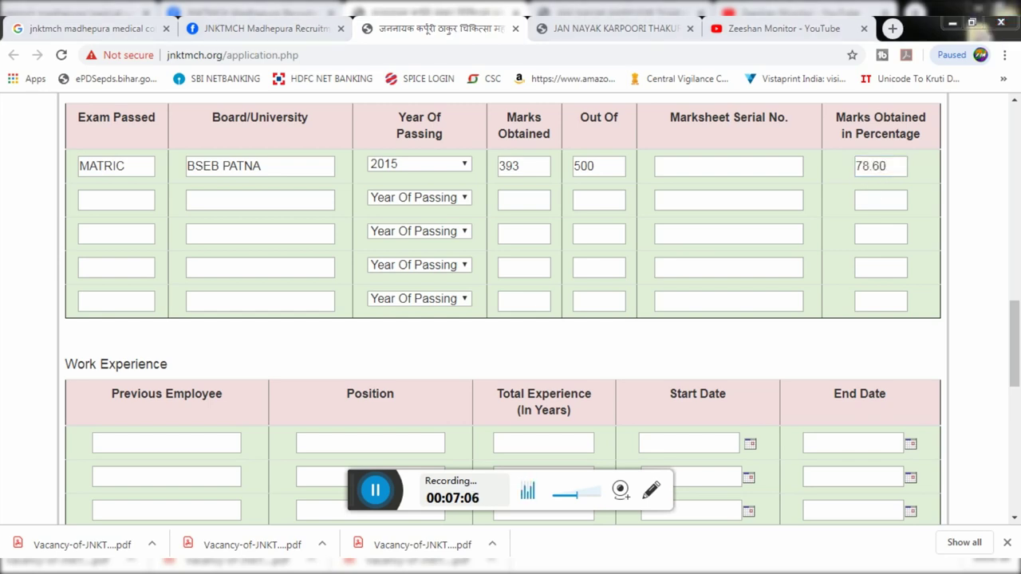
Step: Open Calculator, work out the percentage for the MATRIC marks, and close it
left_click(16, 568)
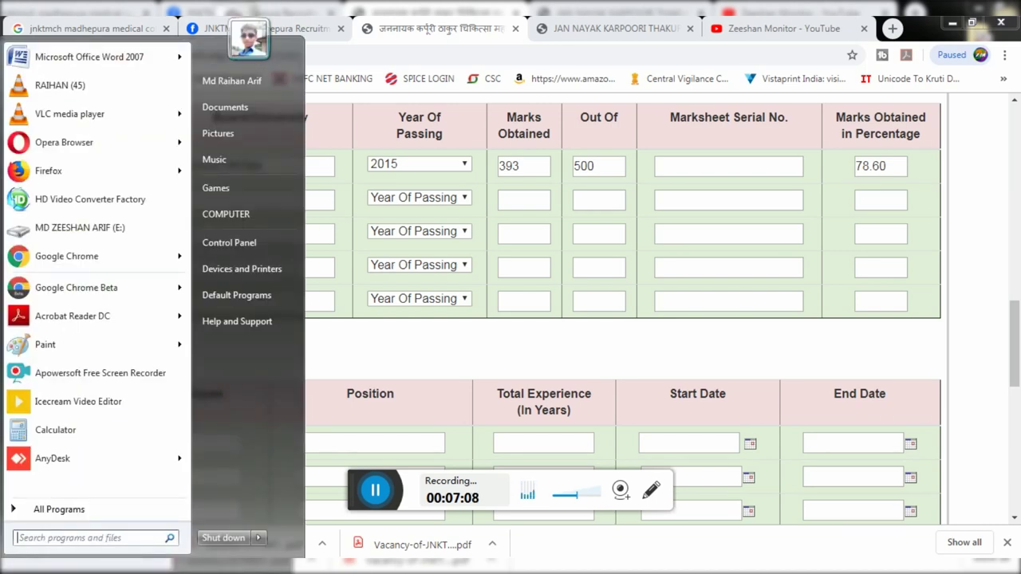
type("CAL")
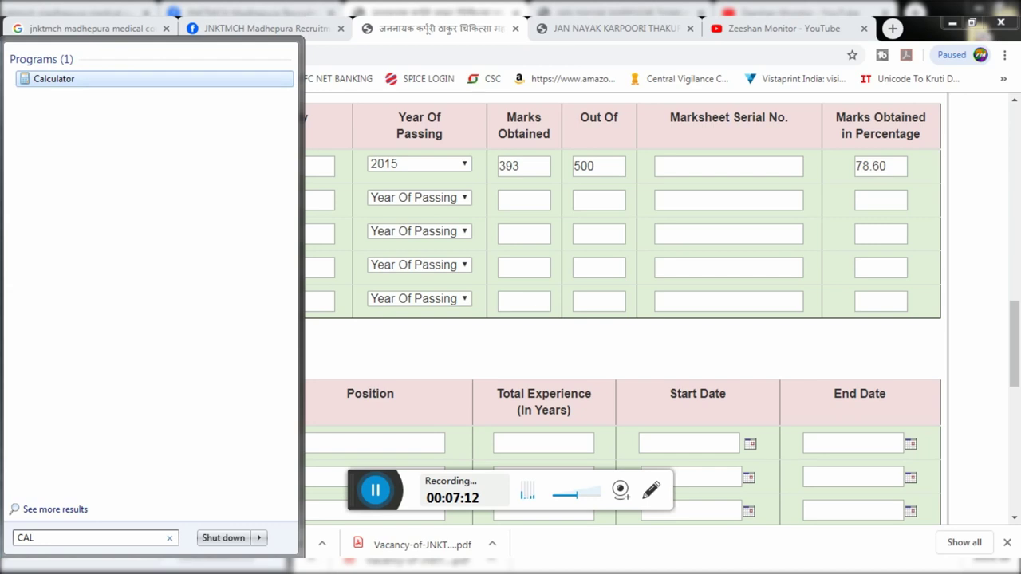
key("Return")
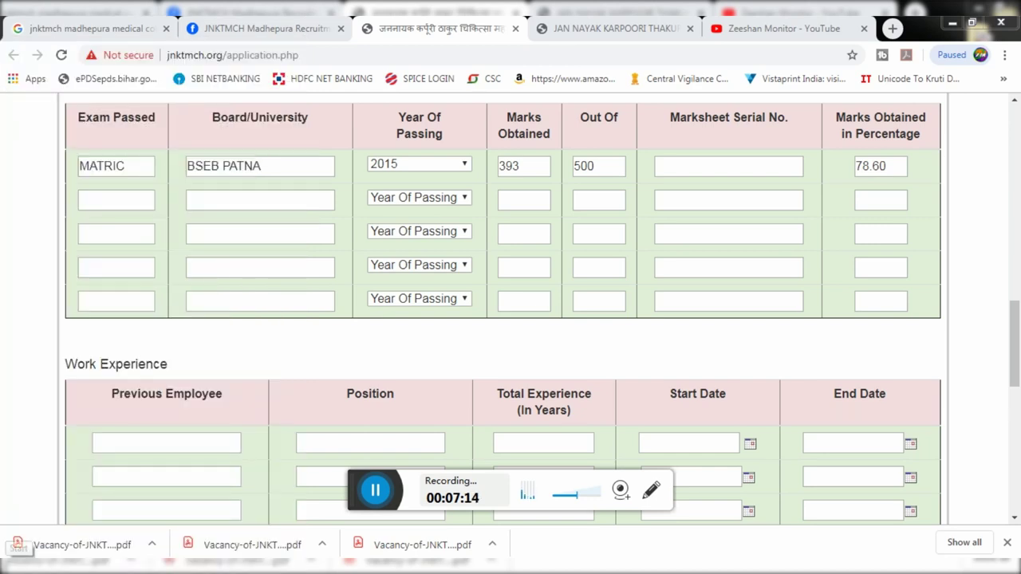
left_click_drag(879, 194, 695, 160)
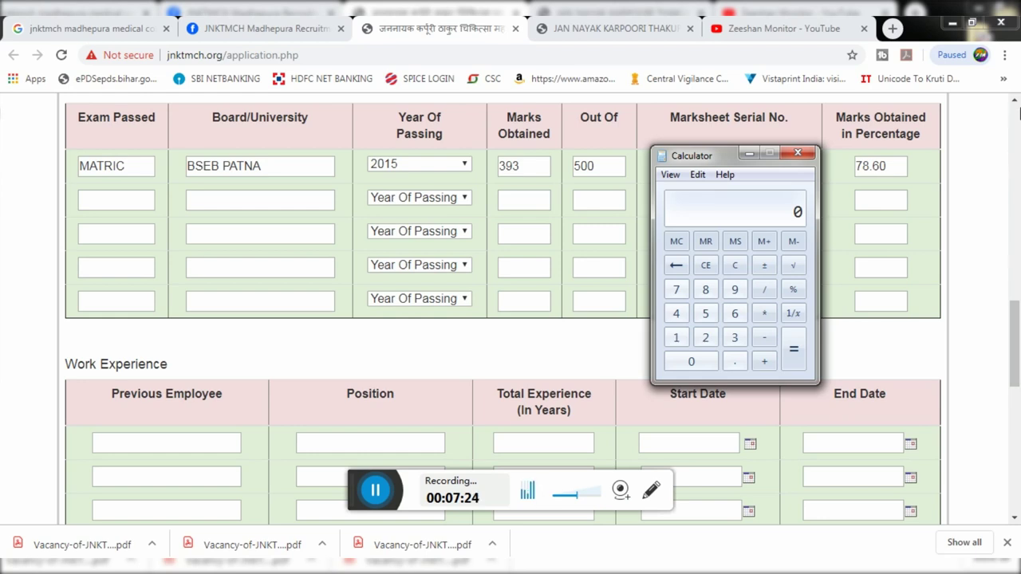
type("93")
type("5")
key("Return")
left_click(735, 268)
left_click(812, 155)
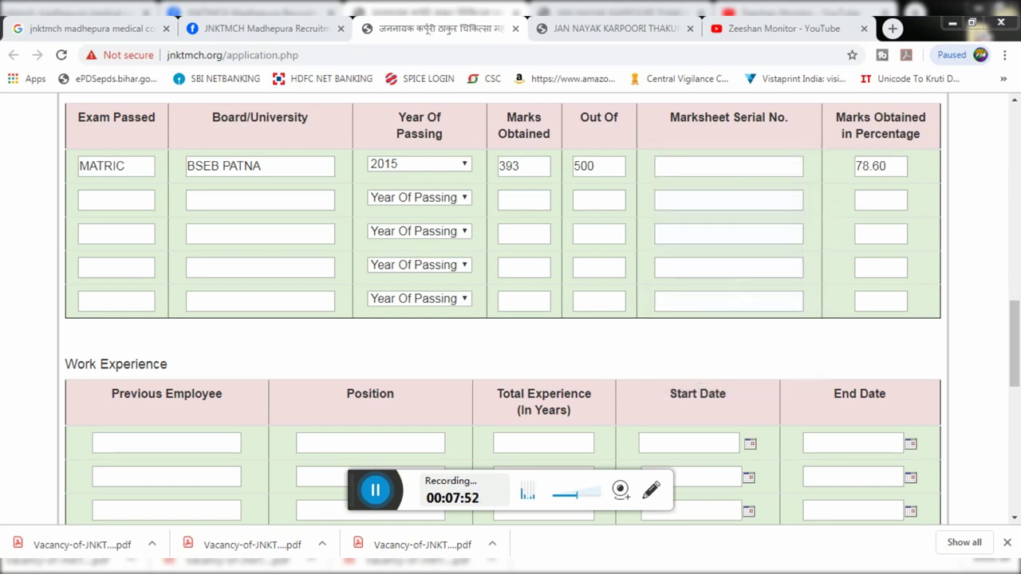
Step: Examine the work experience and bank draft sections and the file size limits for the photo and signature uploads
scroll(595, 333, "down", 2)
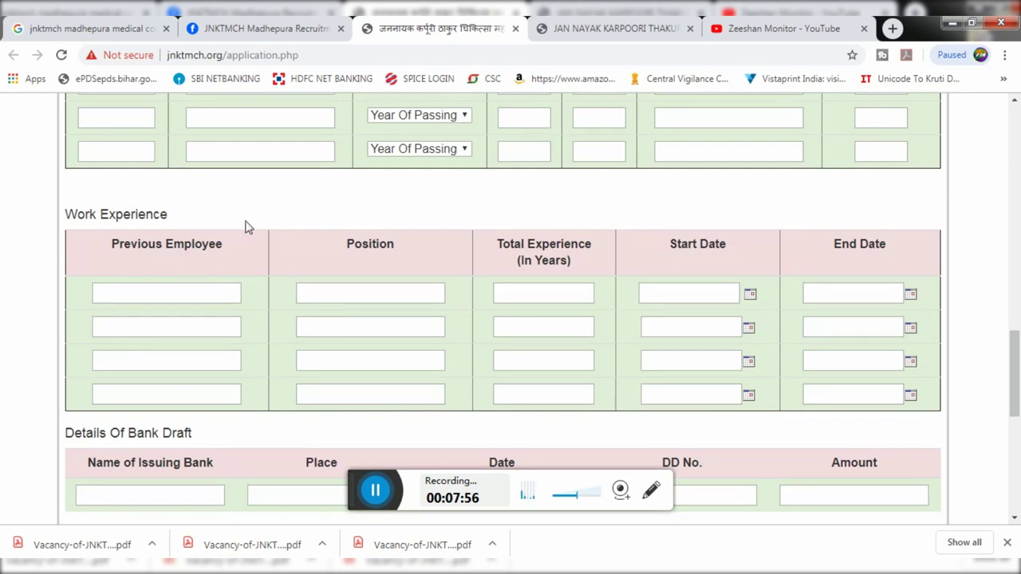
scroll(376, 275, "down", 3)
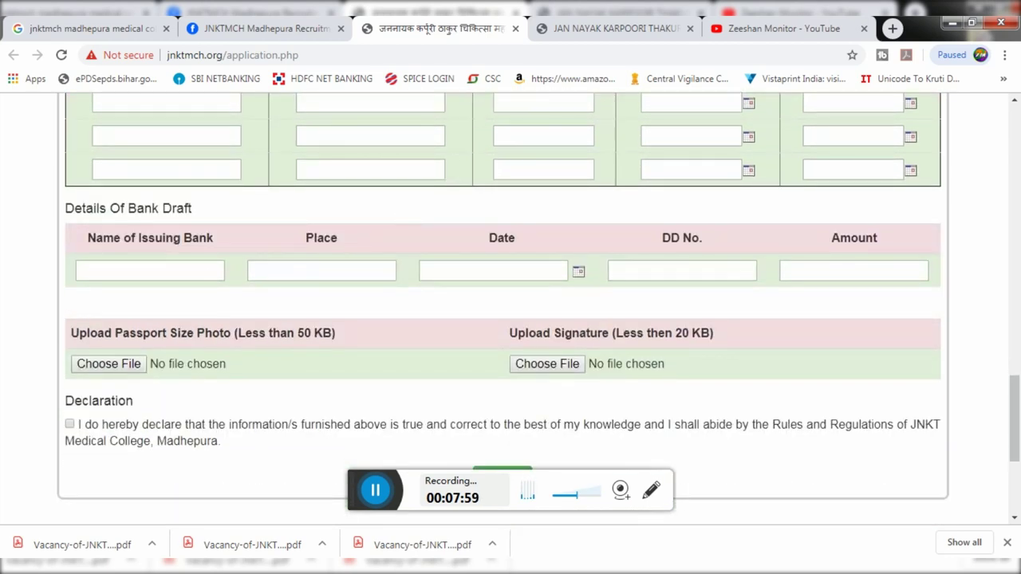
left_click_drag(67, 208, 213, 207)
left_click(214, 208)
scroll(256, 234, "down", 1)
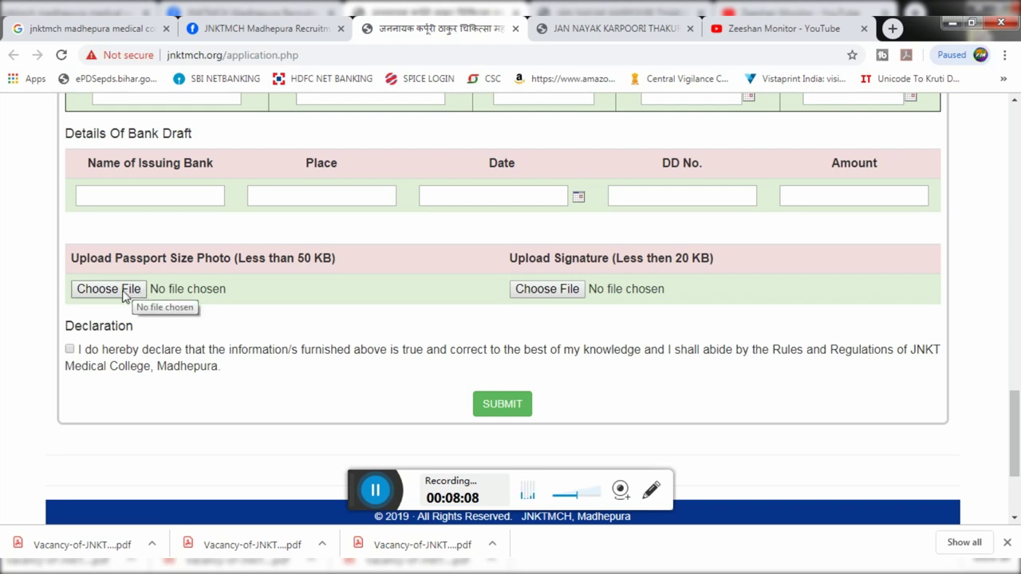
left_click_drag(235, 259, 339, 266)
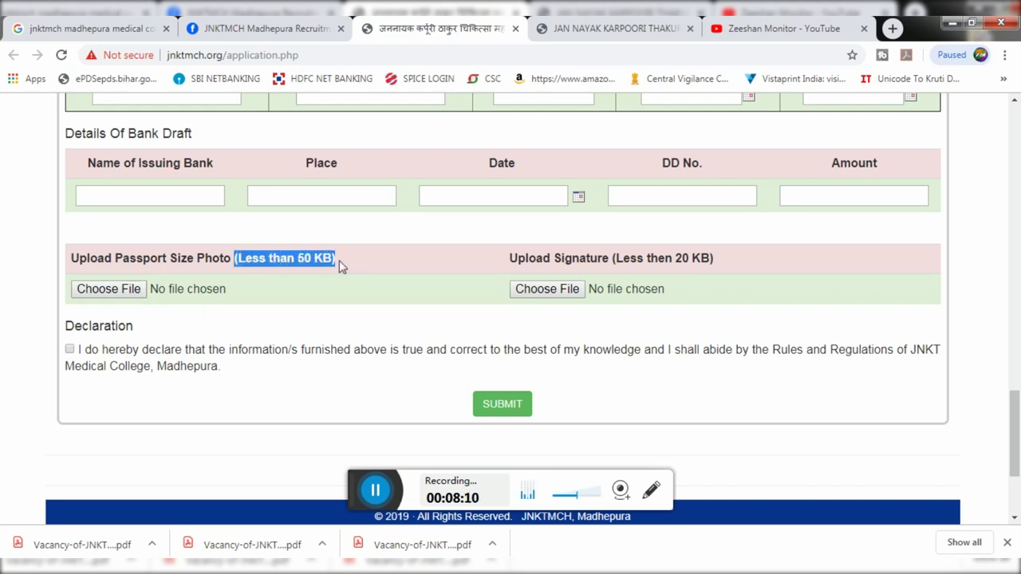
left_click(423, 268)
left_click_drag(625, 263, 710, 270)
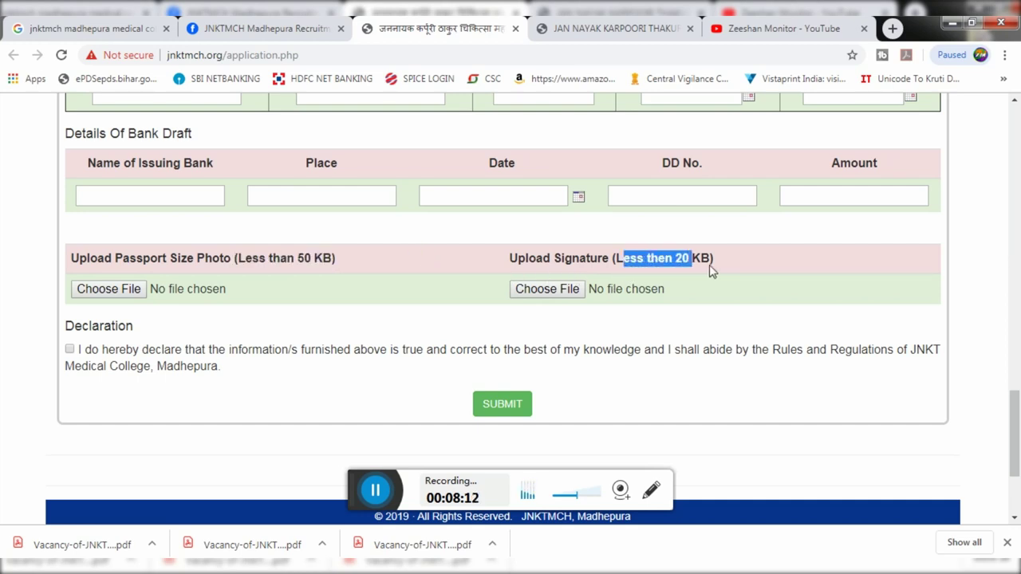
left_click(708, 274)
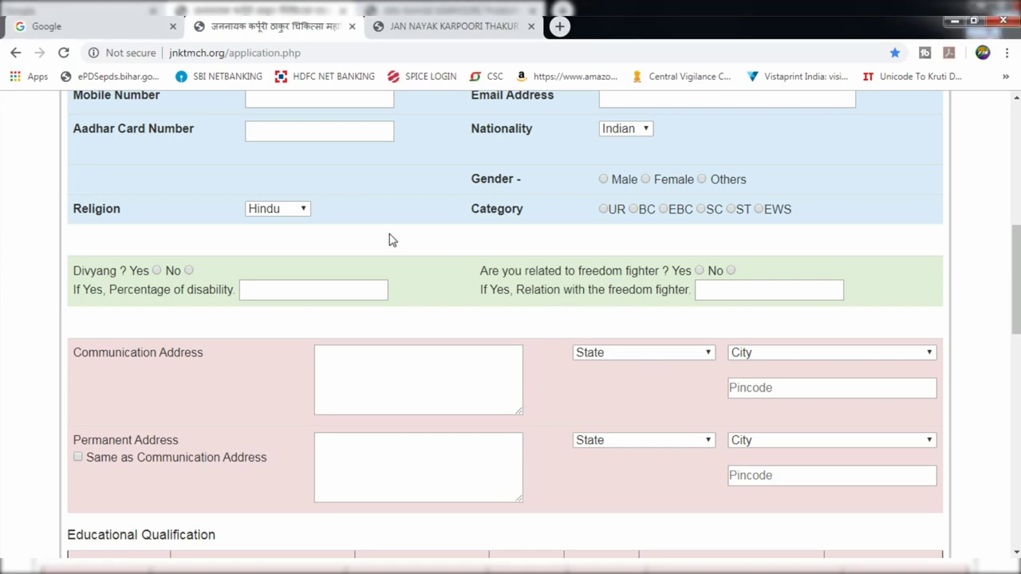
Step: Look through the blank application form, from the personal details to the bank draft, upload and declaration sections
scroll(507, 289, "up", 3)
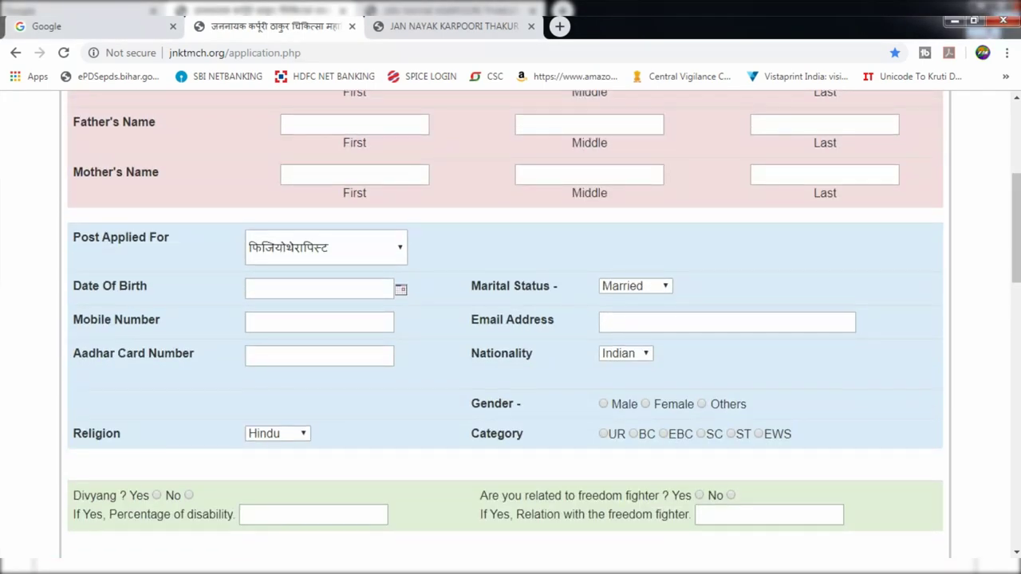
scroll(495, 328, "up", 2)
scroll(494, 327, "down", 4)
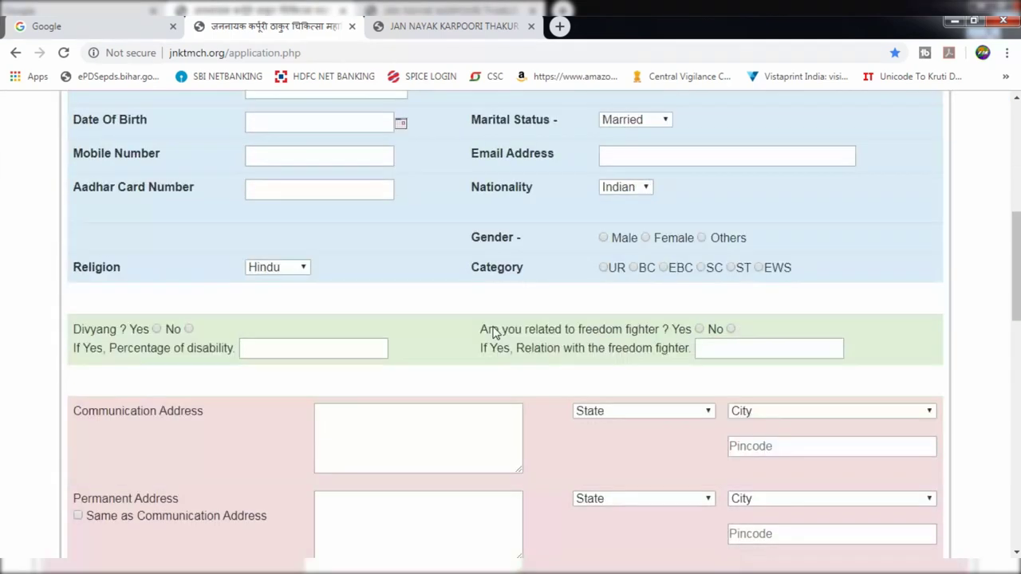
scroll(493, 331, "down", 8)
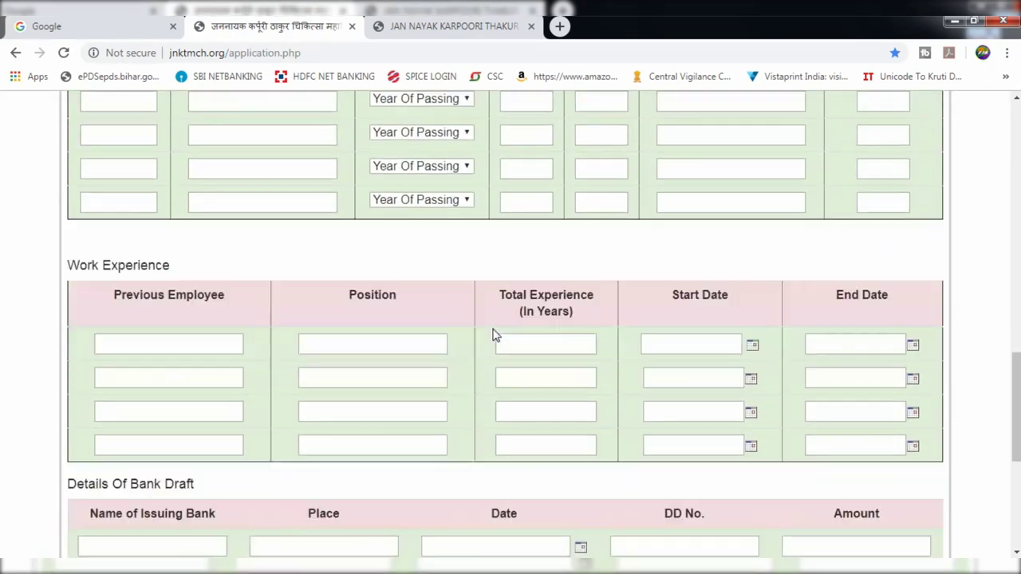
scroll(493, 335, "down", 4)
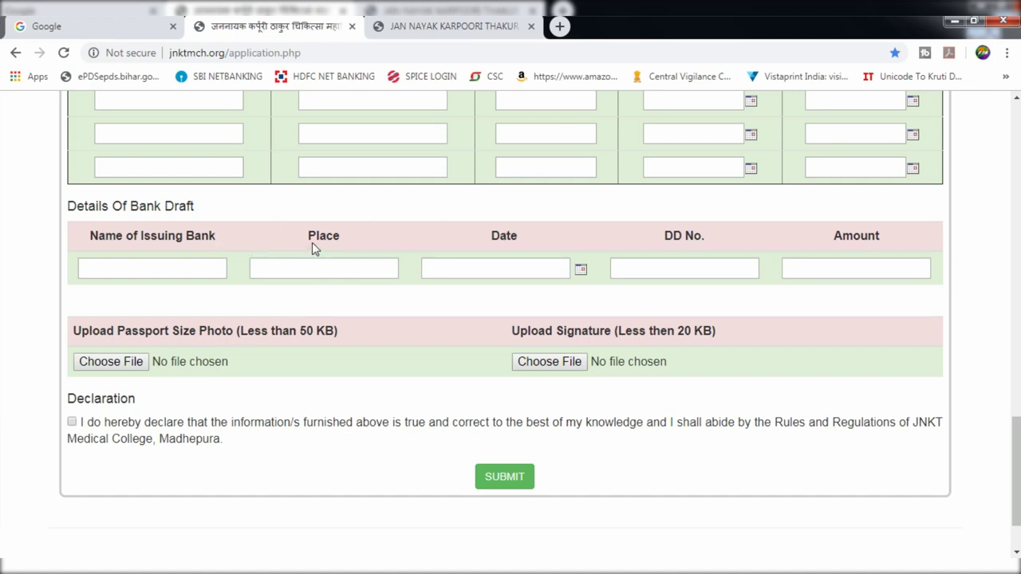
scroll(278, 288, "up", 5)
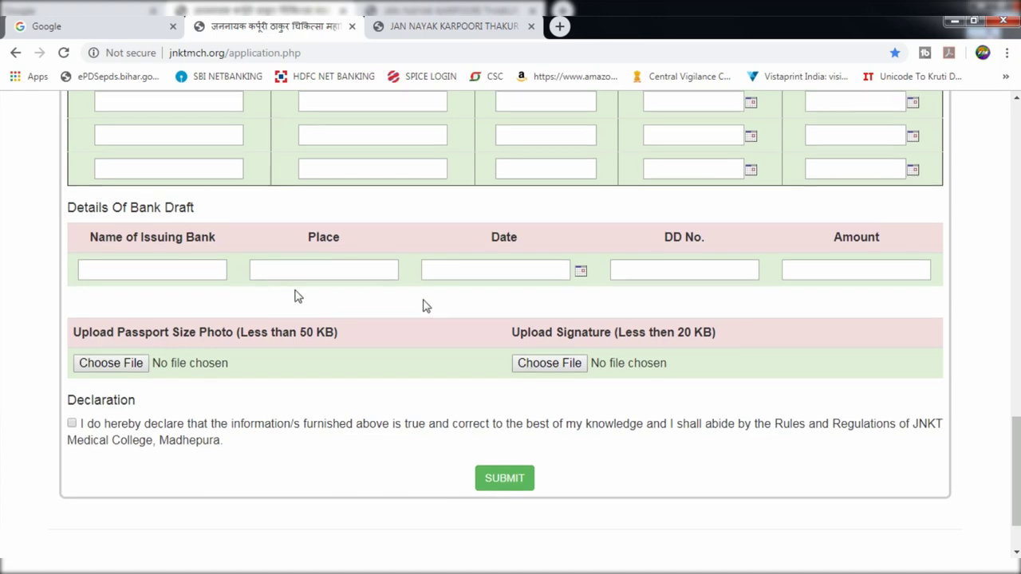
scroll(381, 258, "up", 3)
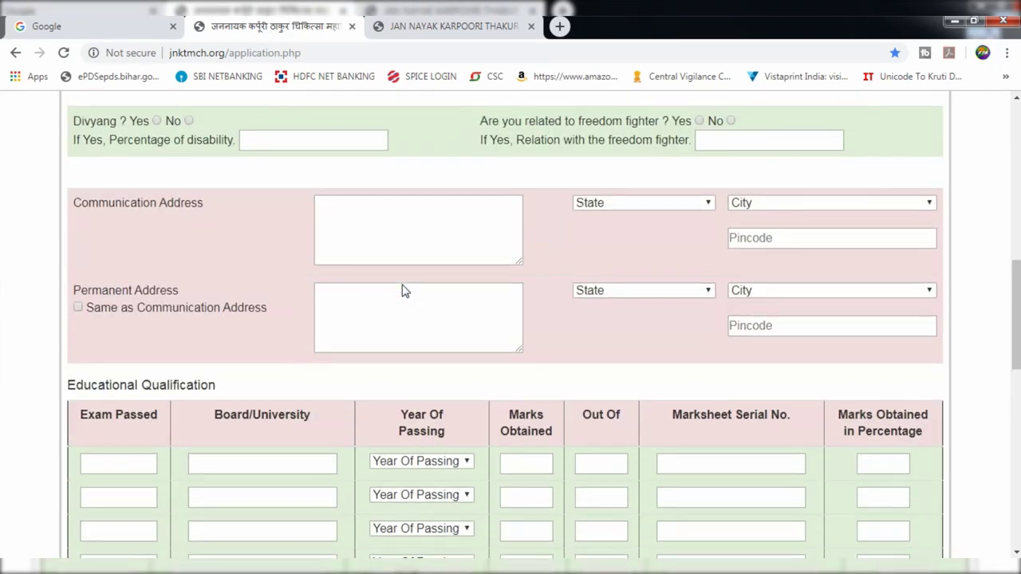
Step: Go through the bank draft fields for issuing bank, place, date, DD number and amount, ending at the declaration checkbox
scroll(404, 290, "down", 8)
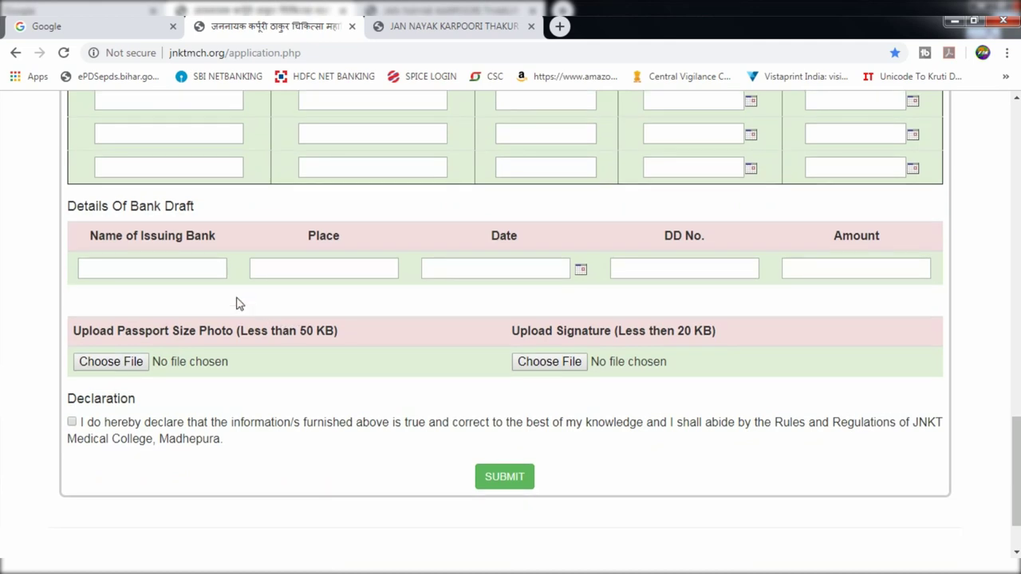
left_click(101, 217)
left_click_drag(101, 217, 171, 236)
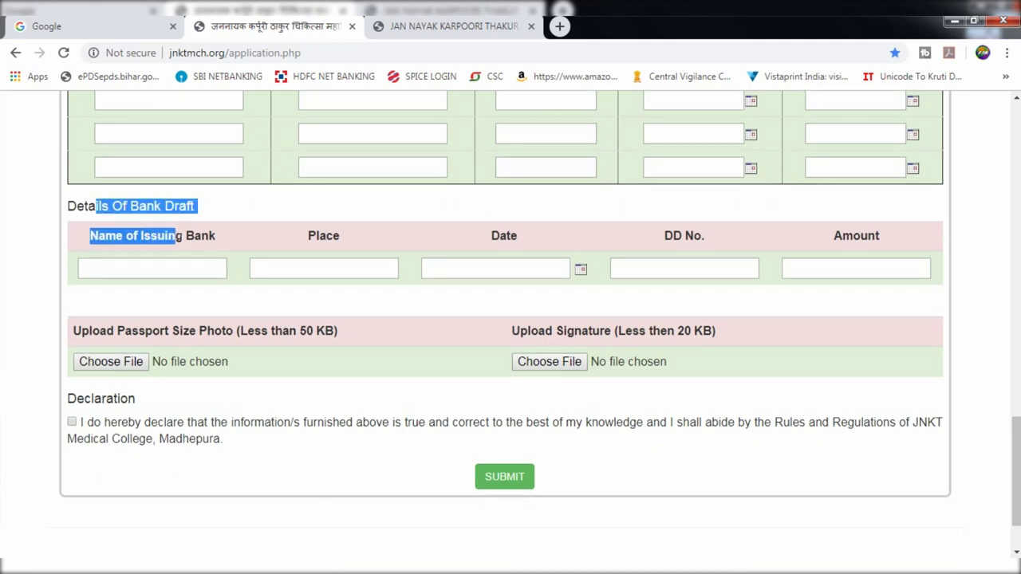
left_click(171, 237)
left_click(127, 269)
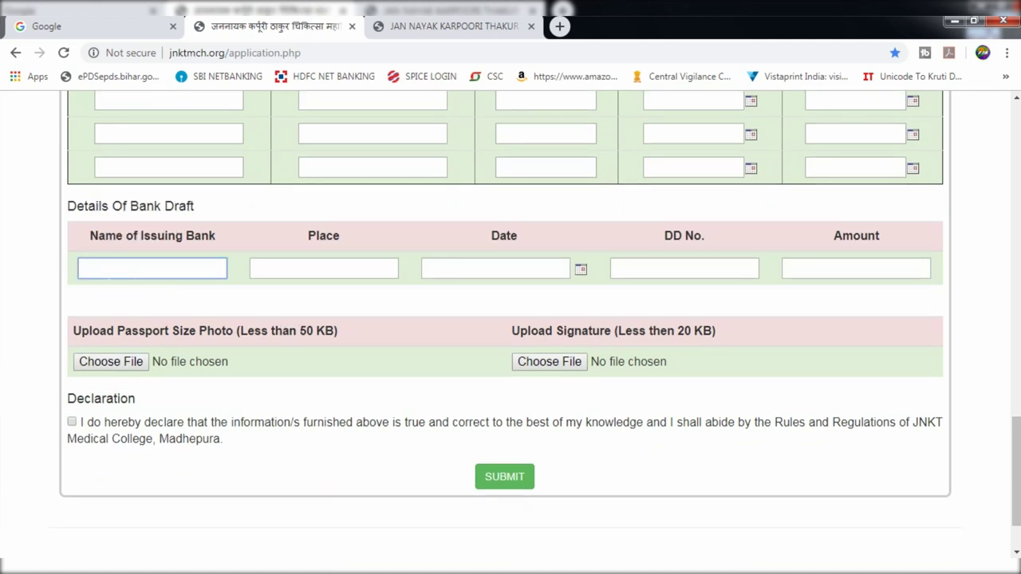
left_click(309, 271)
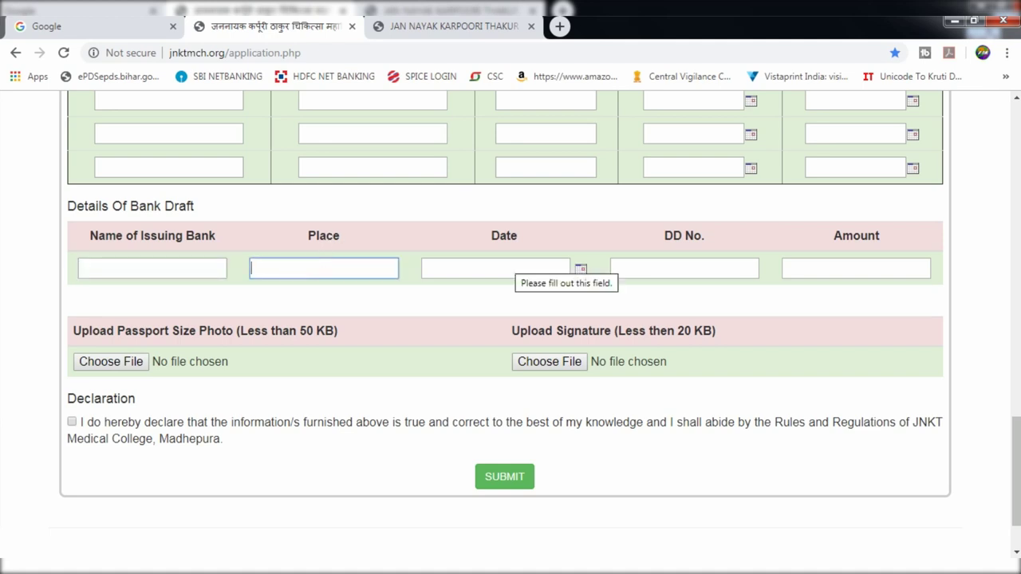
left_click(714, 269)
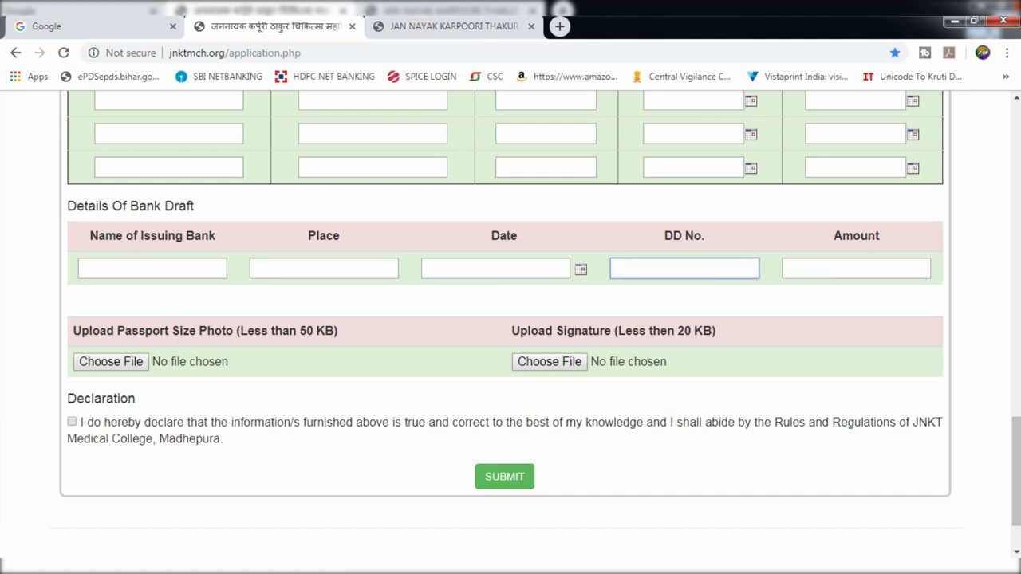
left_click(856, 269)
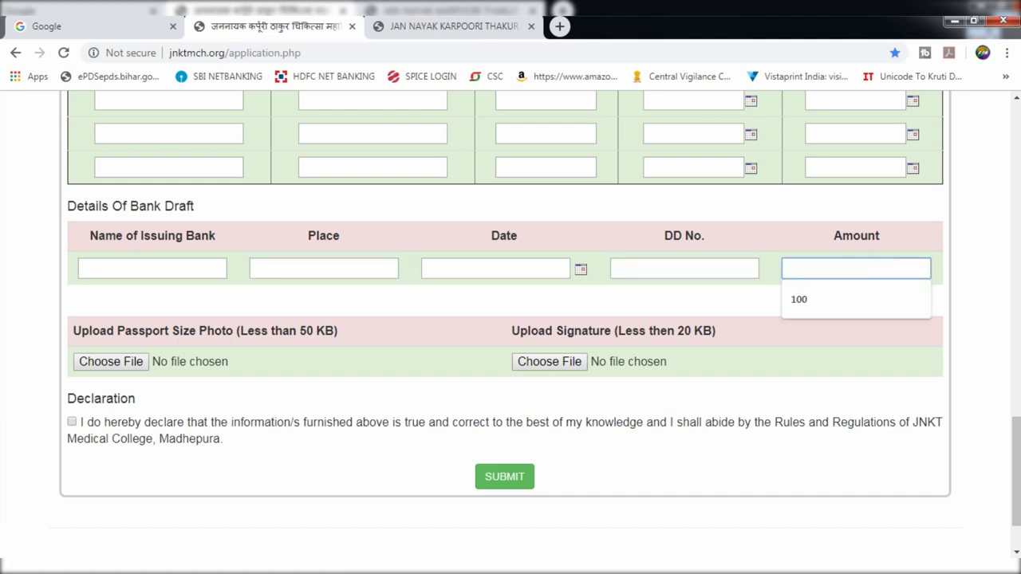
left_click(815, 253)
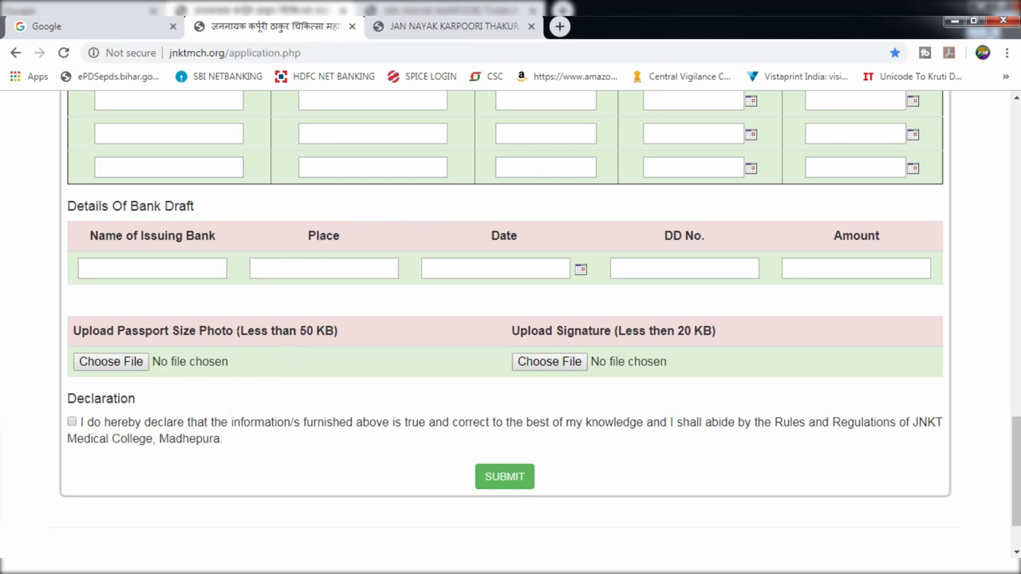
left_click(72, 422)
Step: View the college website's home page, and switch to Acrobat Reader to review the application submission instructions in point 19 of the vacancy notice
left_click(467, 32)
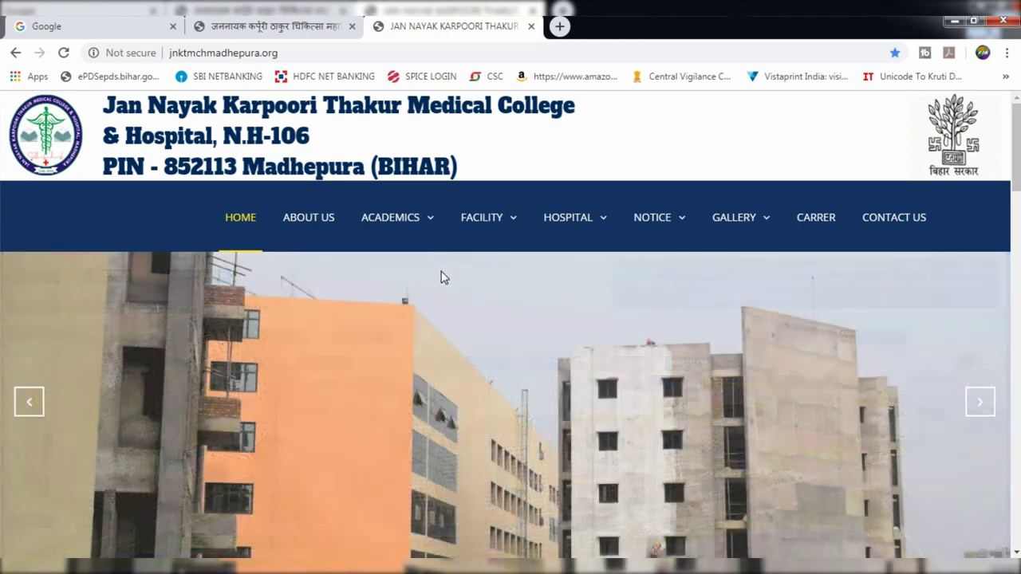
key("alt+Tab")
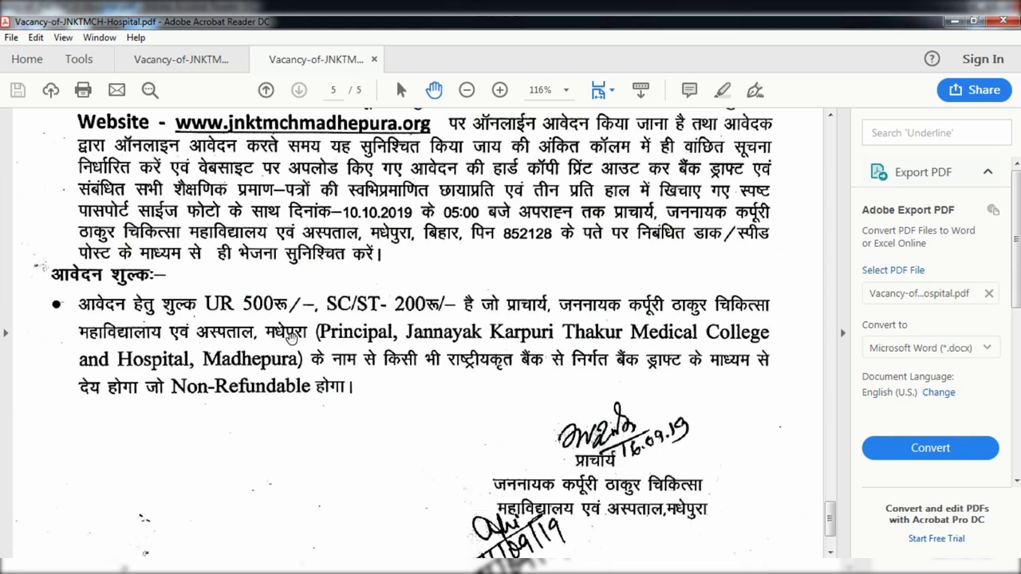
scroll(292, 339, "up", 3)
scroll(292, 338, "up", 3)
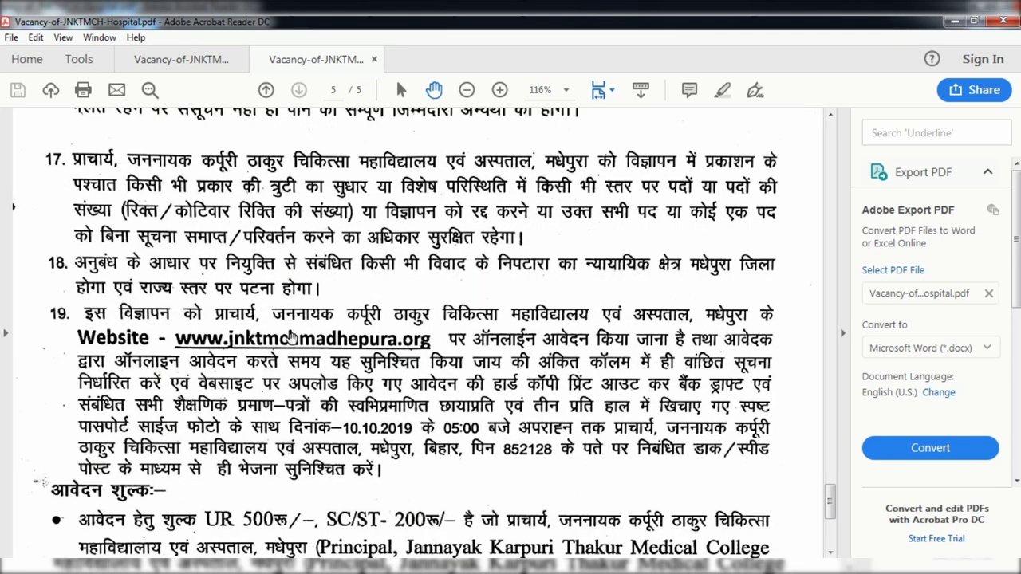